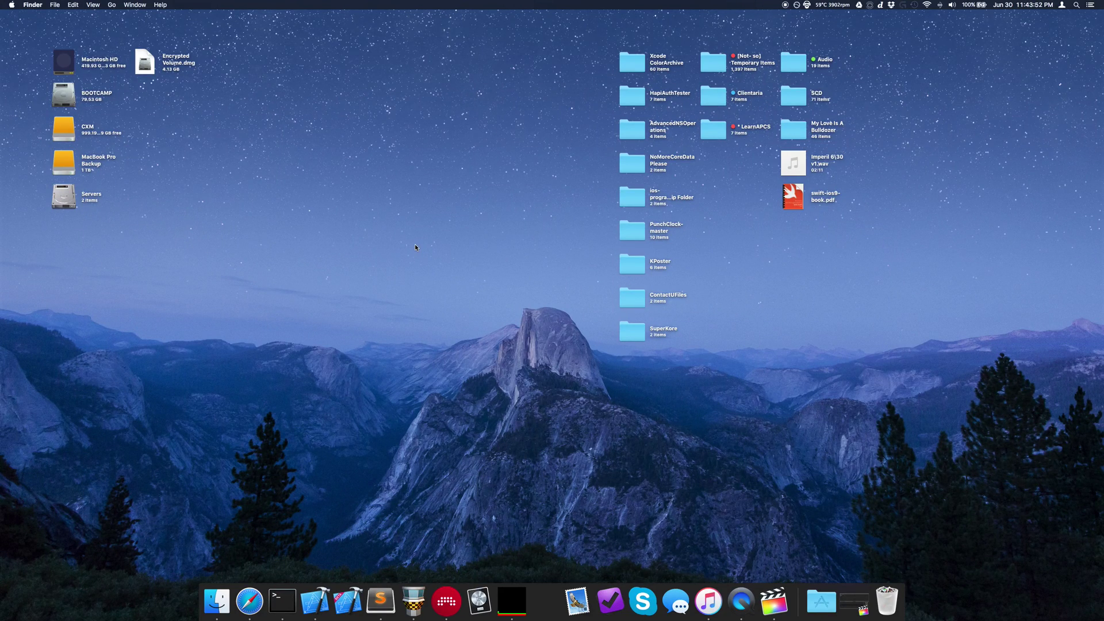
# - Bring back the open application windows and rearrange the Xcode, Safari and iTunes windows on the desktop
pyautogui.press('F11')
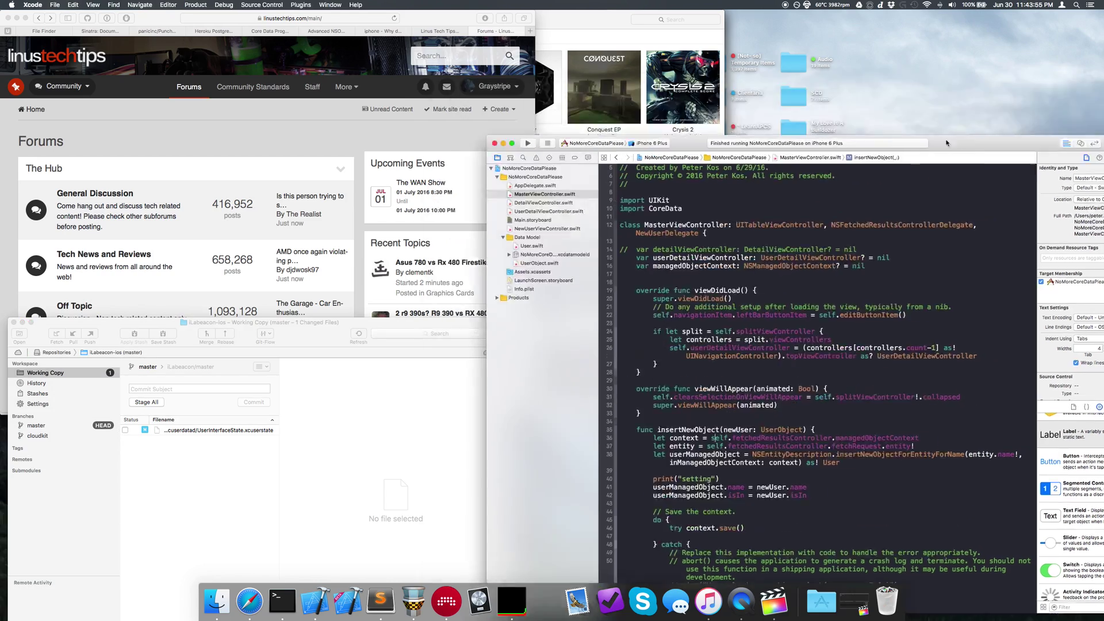
pyautogui.moveTo(901, 86); pyautogui.dragTo(767, 70)
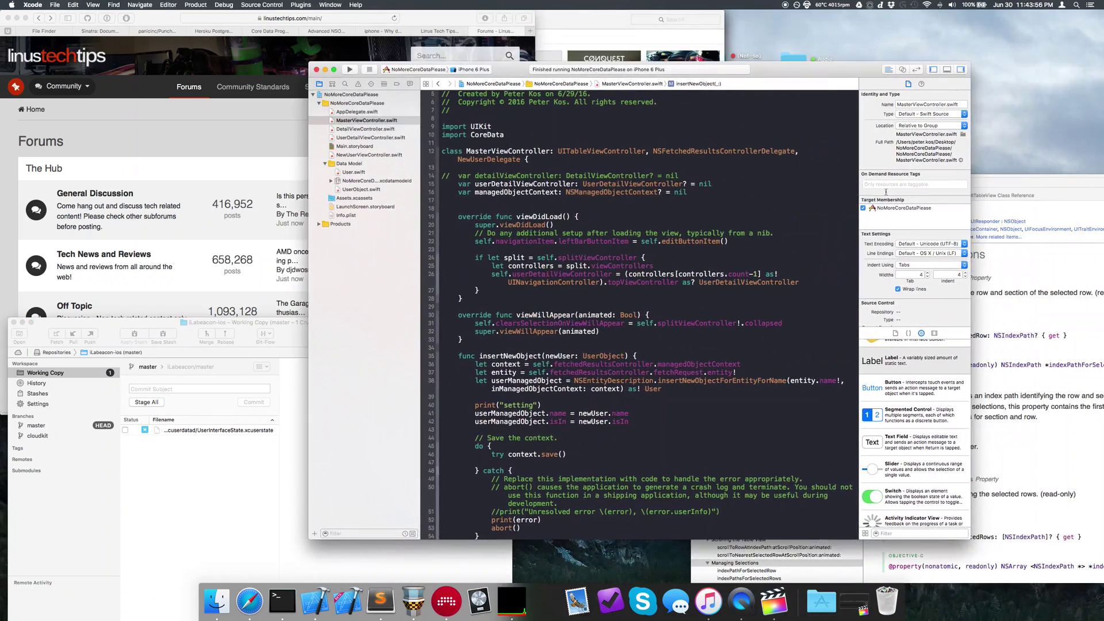
pyautogui.click(203, 287)
pyautogui.moveTo(388, 51); pyautogui.dragTo(388, 72)
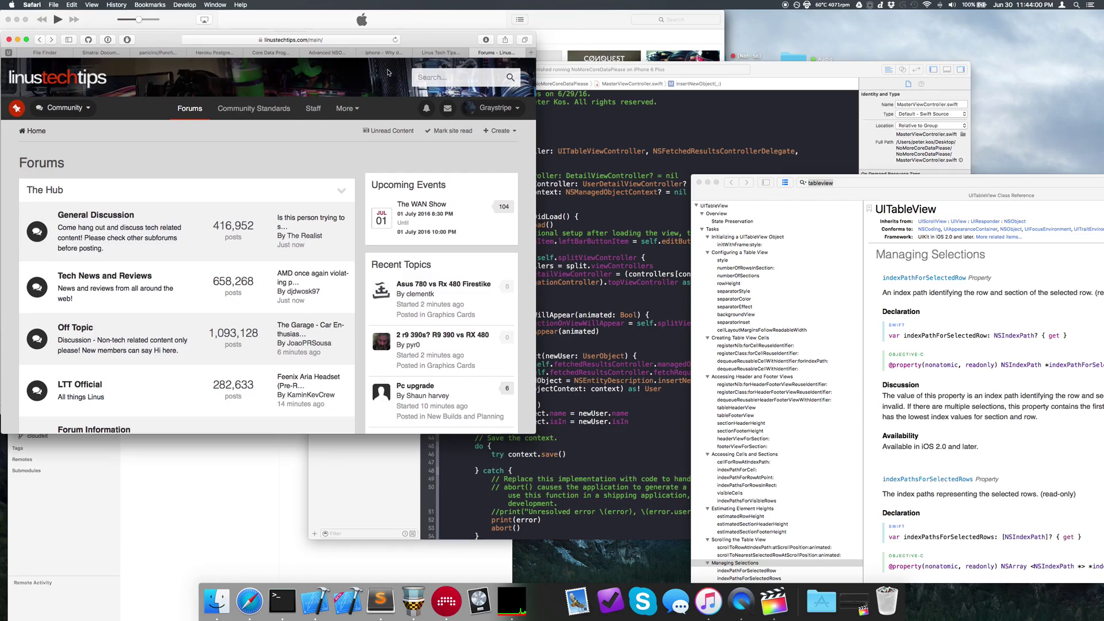
pyautogui.click(598, 41)
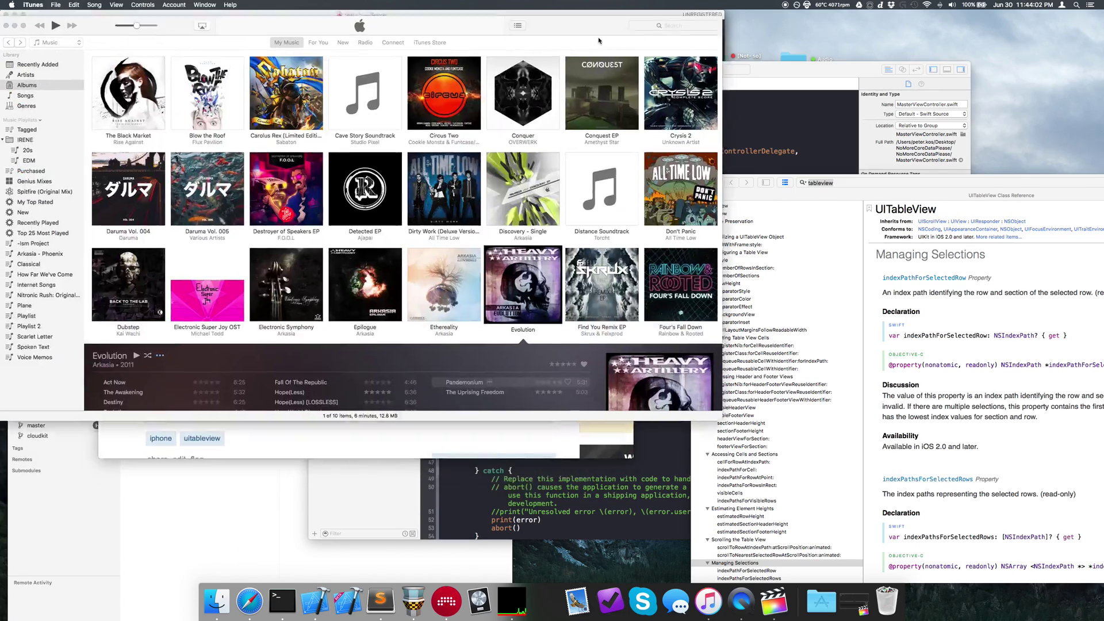
pyautogui.moveTo(598, 40); pyautogui.dragTo(817, 119)
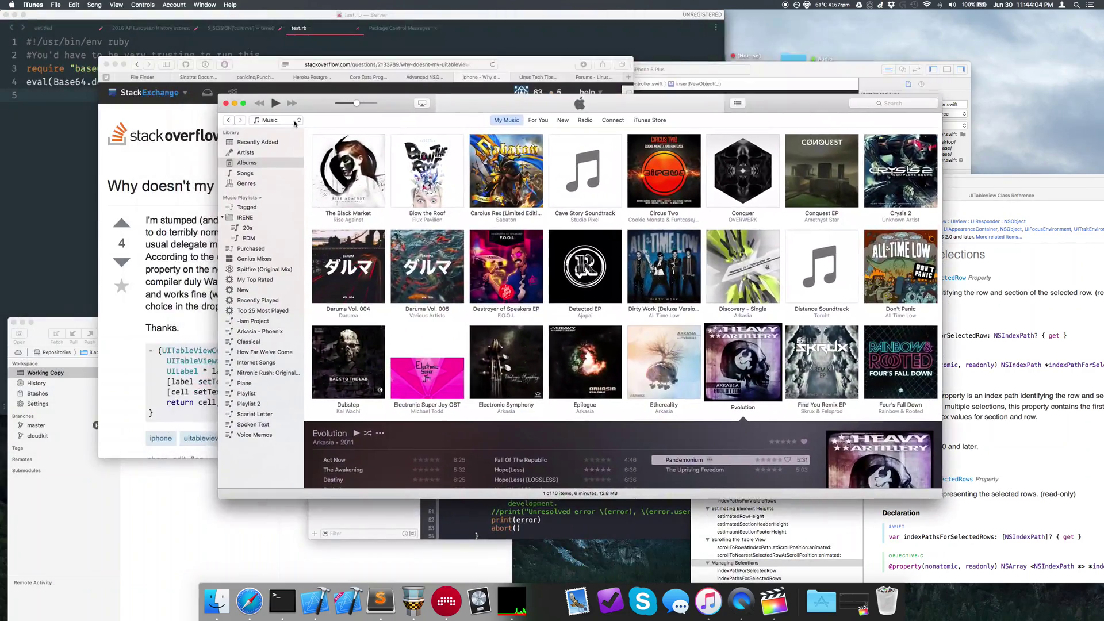
# - Bring the Sublime Text and Tower windows forward and reposition both on the desktop
pyautogui.doubleClick(182, 15)
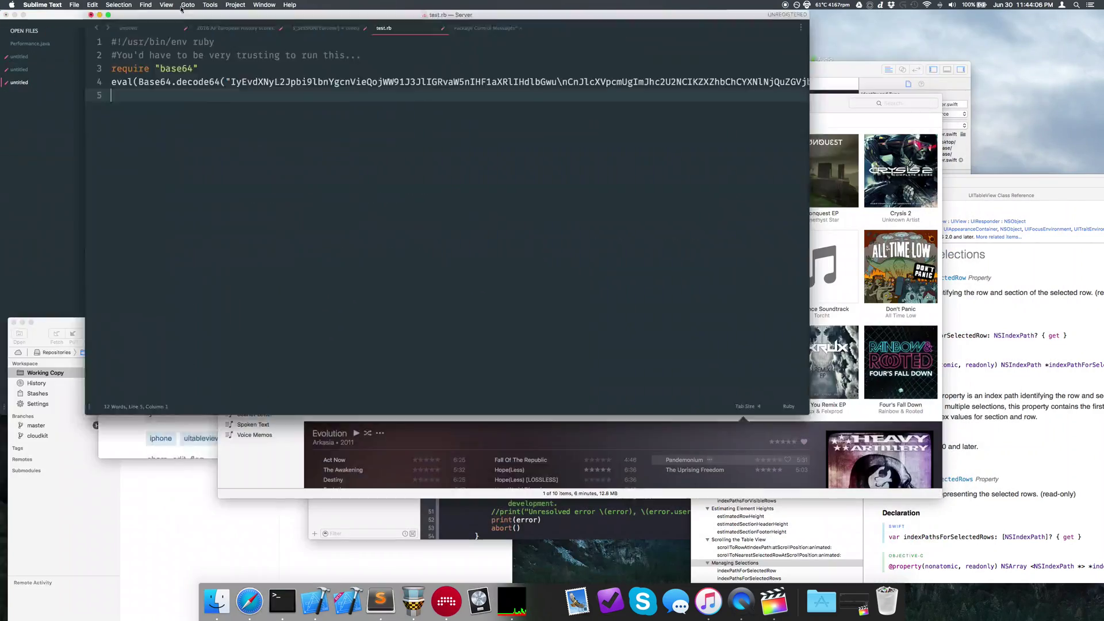
pyautogui.moveTo(182, 15); pyautogui.dragTo(83, 14)
pyautogui.click(51, 323)
pyautogui.moveTo(202, 352); pyautogui.dragTo(288, 198)
# - Show all open windows in Mission Control and move the iTunes window to a new desktop
pyautogui.hotkey('ctrl', 'Up')
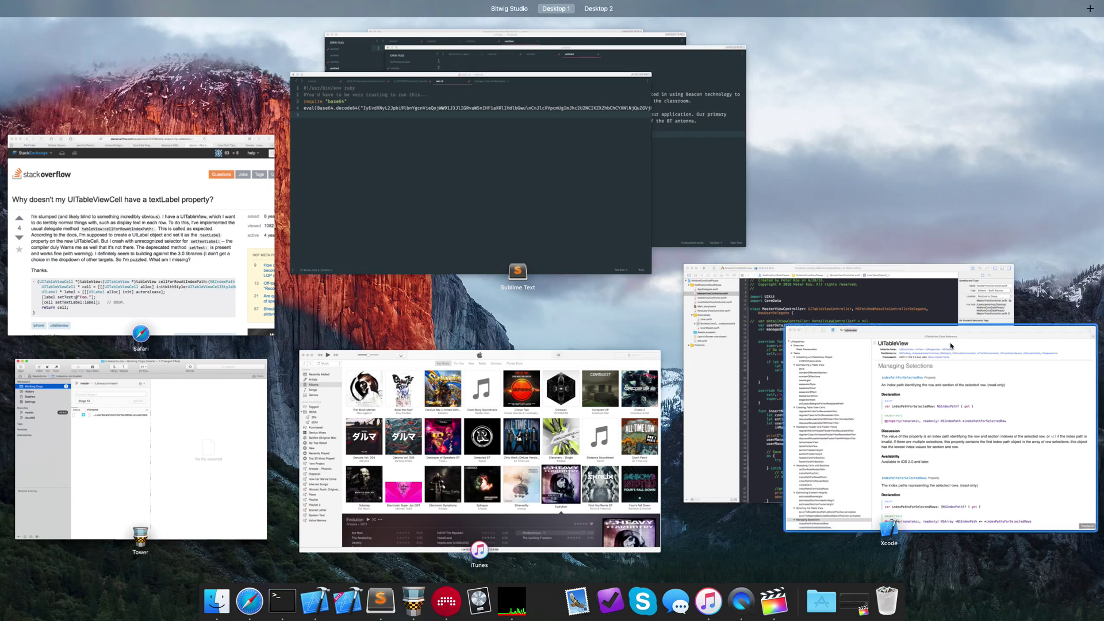
pyautogui.hotkey('ctrl', 'Up')
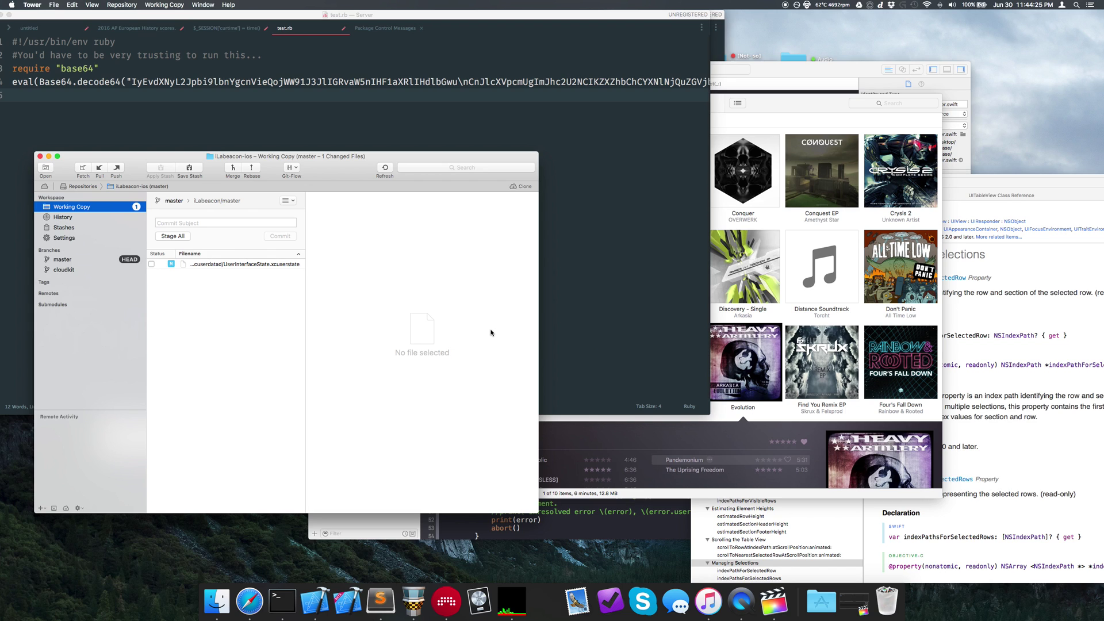
pyautogui.hotkey('ctrl', 'Up')
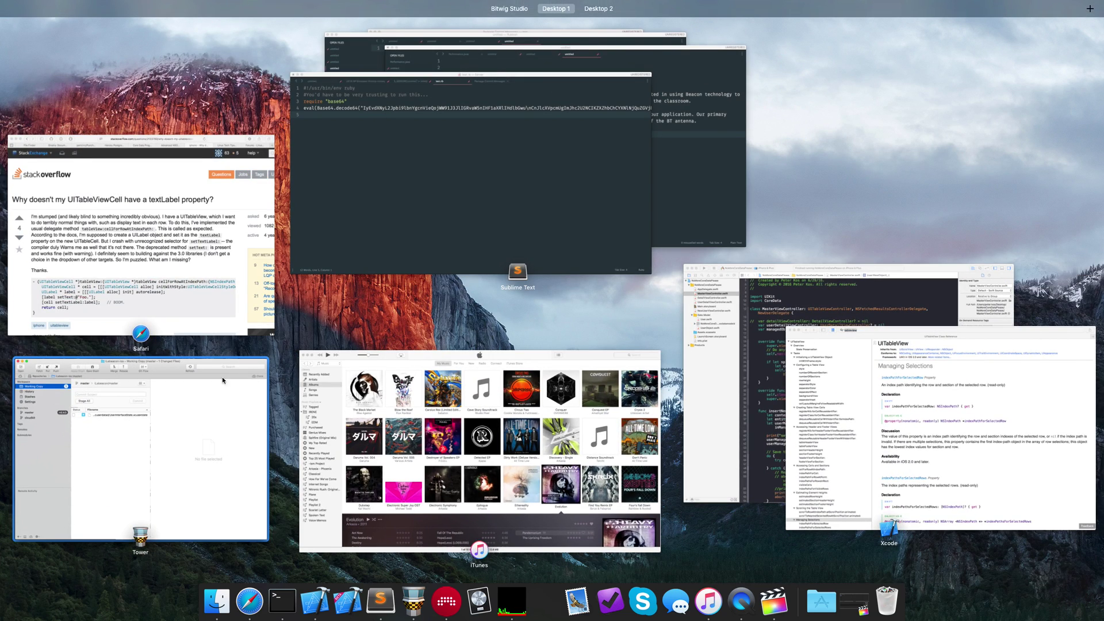
pyautogui.moveTo(773, 56)
pyautogui.moveTo(531, 446); pyautogui.dragTo(1088, 33)
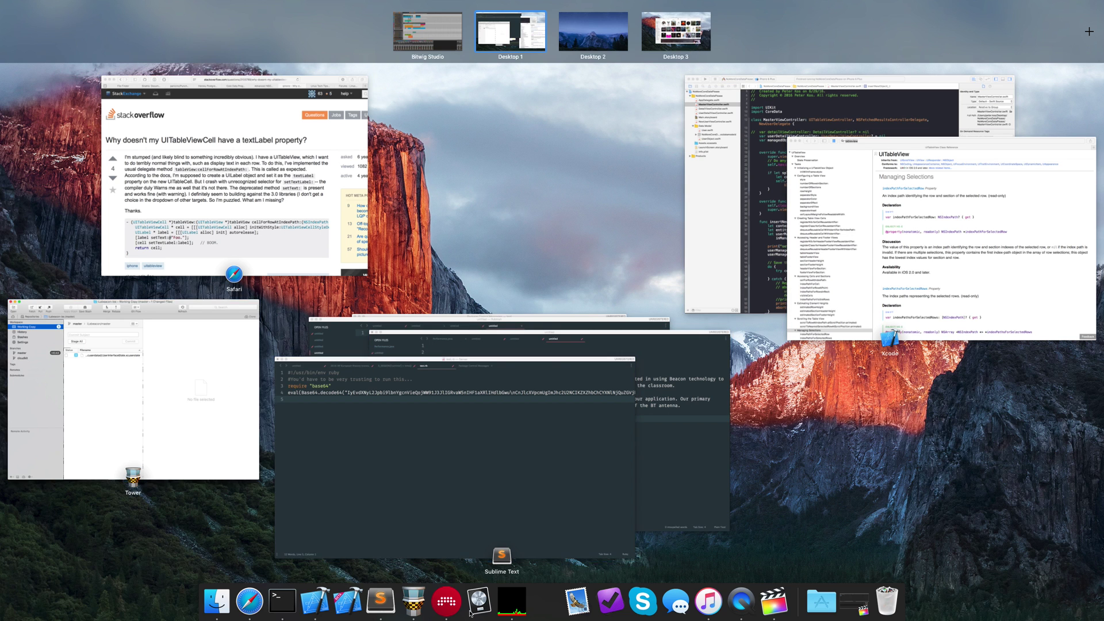
# - Bring the NoMoreCoreDataPlease project window in Xcode forward, reposition it and make it full screen
pyautogui.click(697, 270)
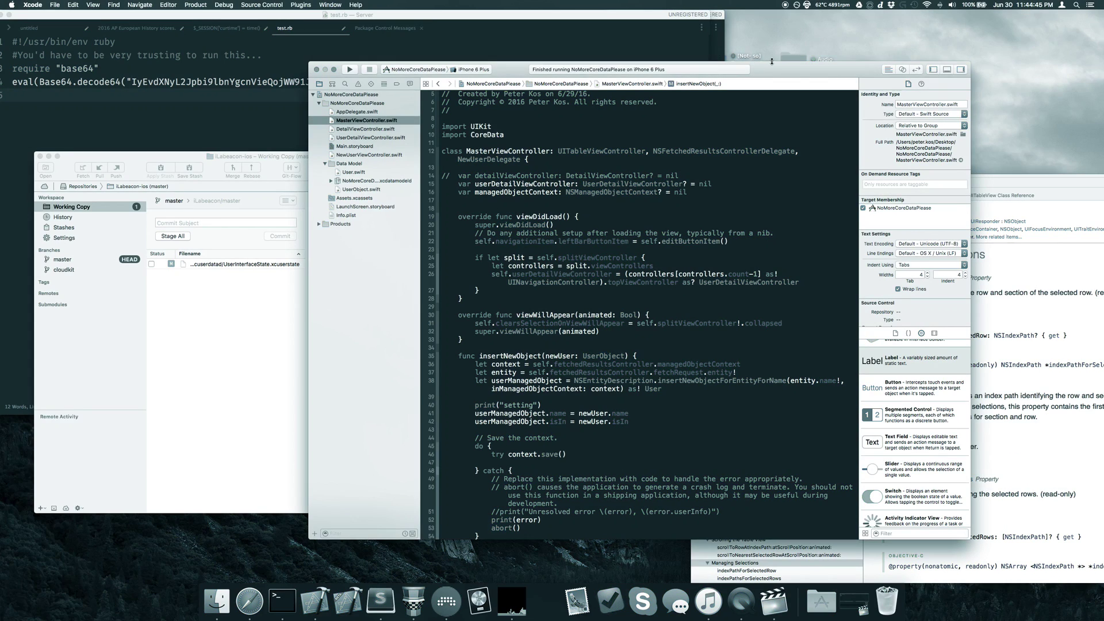
pyautogui.moveTo(337, 75); pyautogui.dragTo(287, 91)
pyautogui.click(283, 85)
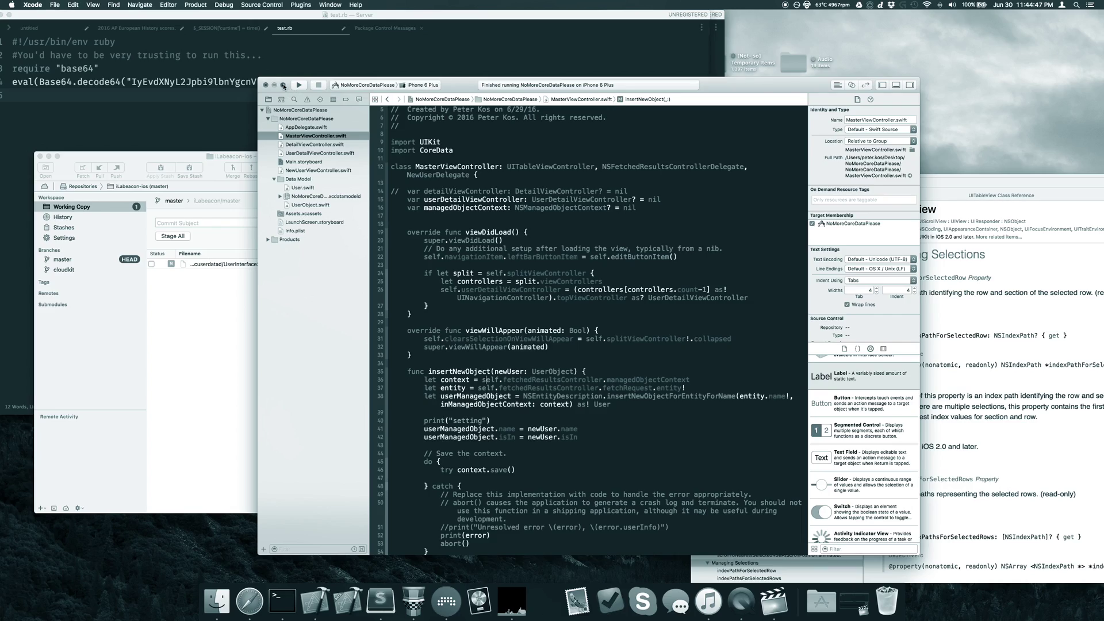
# - Add the Safari window with the Stack Overflow question to the full-screen Xcode space as a Split View, and open that space
pyautogui.hotkey('ctrl', 'Up')
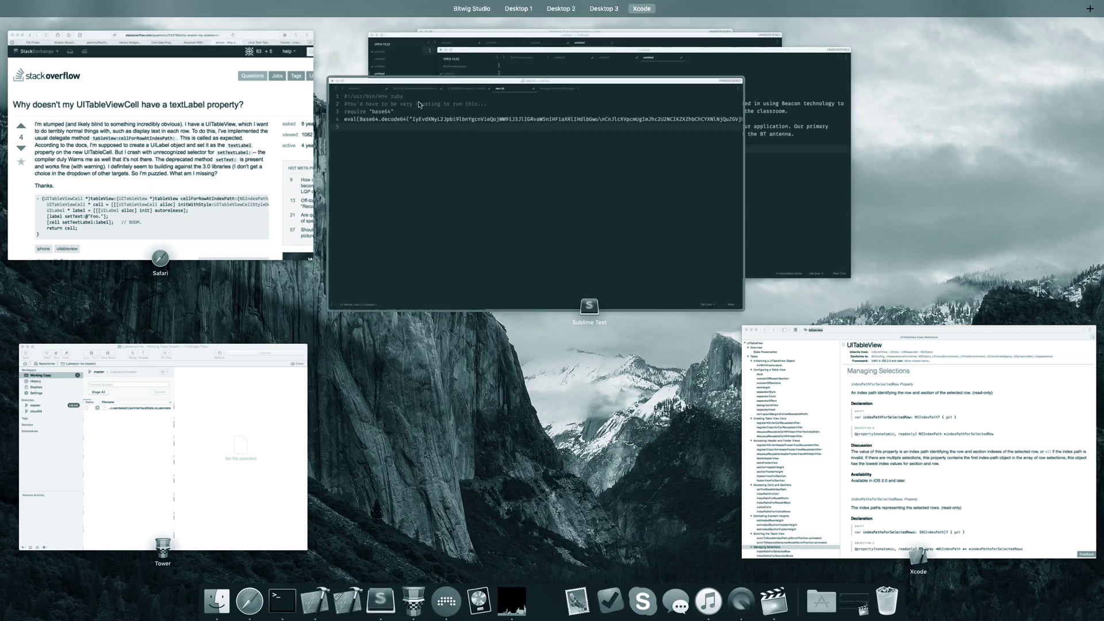
pyautogui.click(563, 18)
pyautogui.hotkey('ctrl', 'Up')
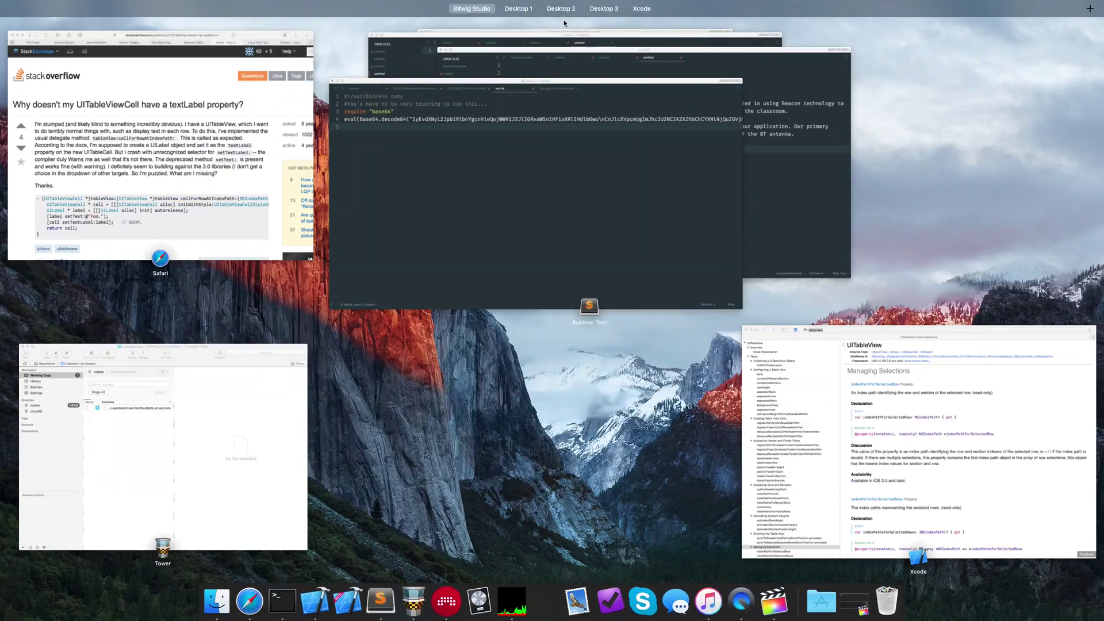
pyautogui.click(481, 26)
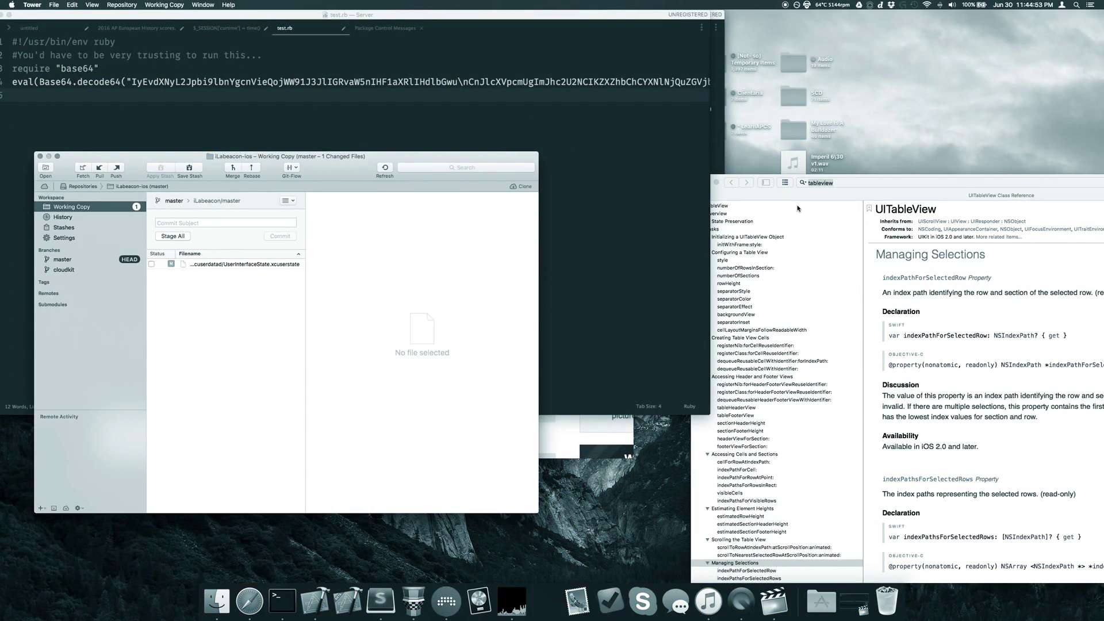
pyautogui.hotkey('ctrl', 'Up')
pyautogui.moveTo(193, 267); pyautogui.dragTo(713, 55)
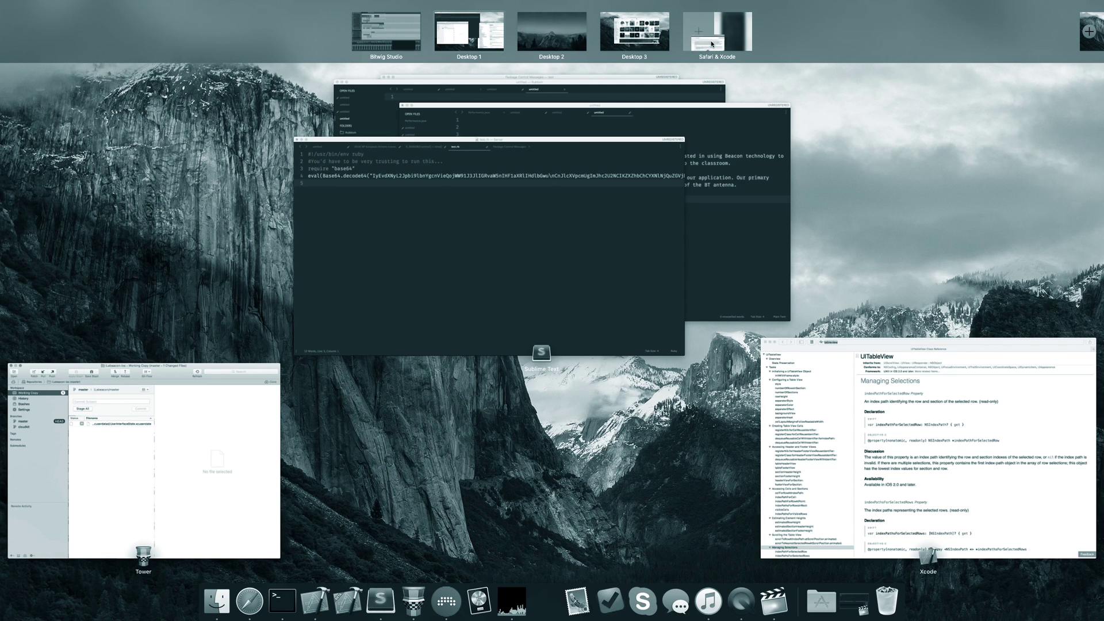
pyautogui.click(716, 31)
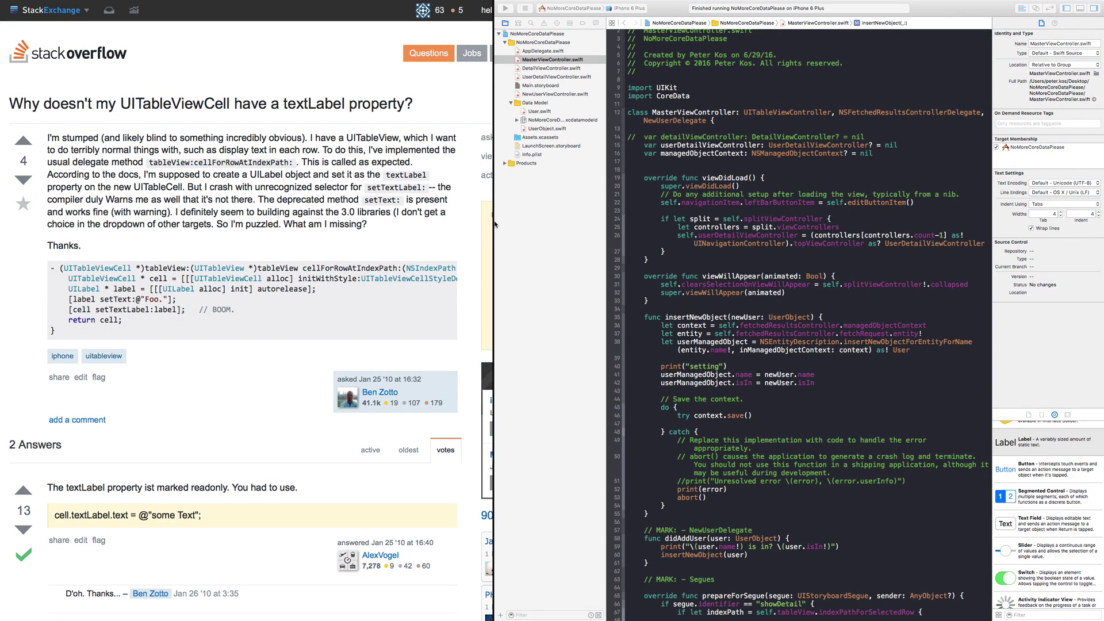
# - Adjust the Split View divider to give Xcode more width than Safari, and hide Xcode's utilities area
pyautogui.moveTo(492, 233); pyautogui.dragTo(597, 243)
pyautogui.scroll(-2, 863, 288)
pyautogui.click(918, 134)
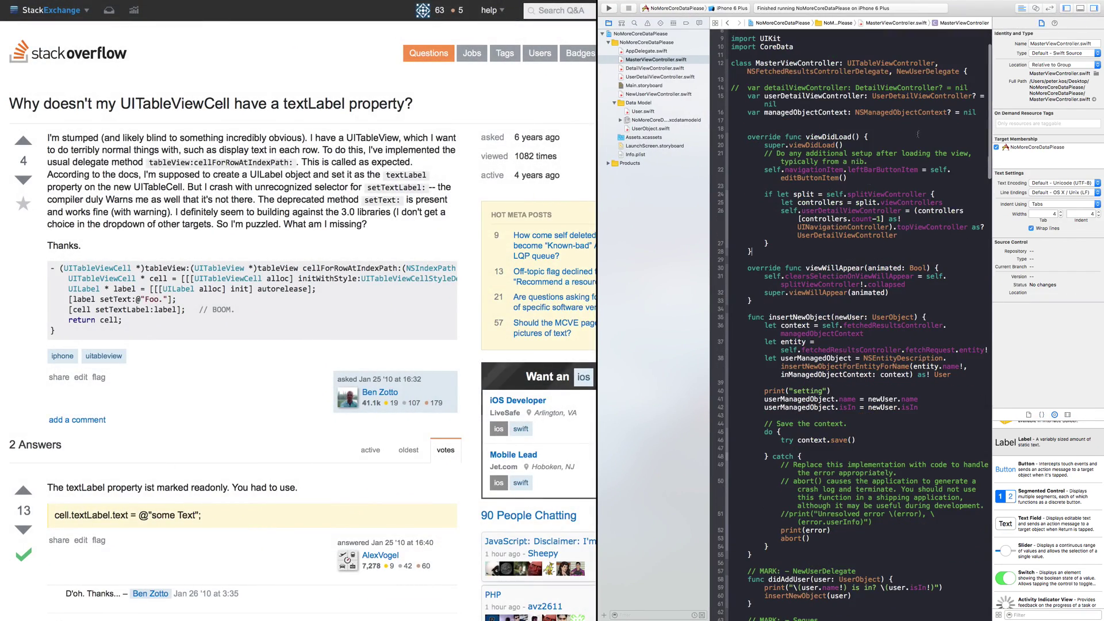
pyautogui.click(1093, 8)
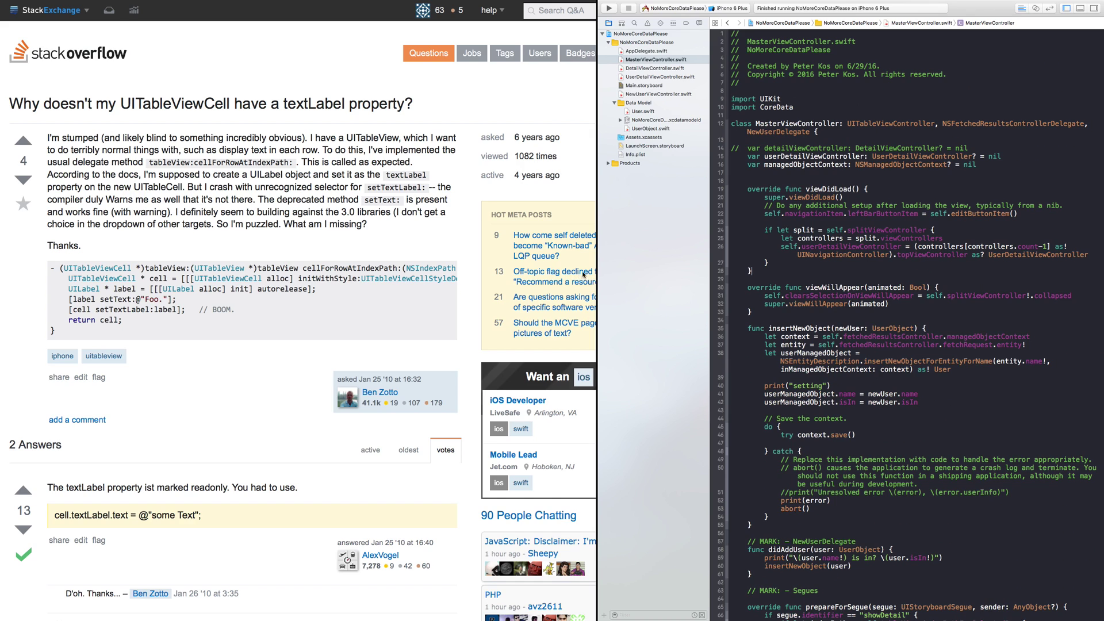
pyautogui.moveTo(587, 263); pyautogui.dragTo(424, 263)
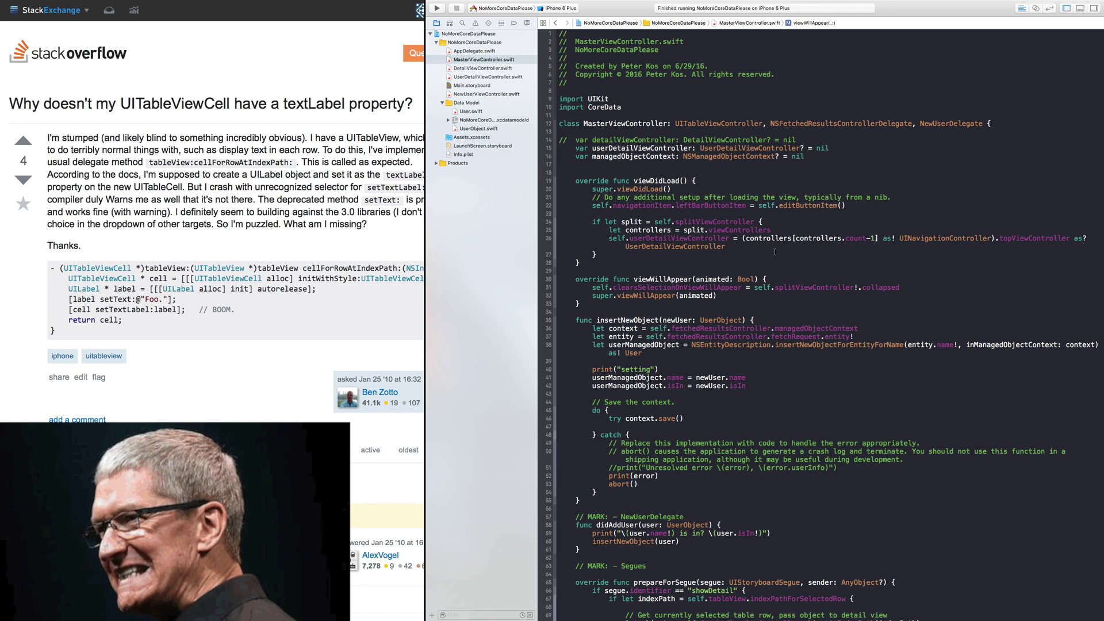
# - Switch to the Desktop 2 space through Mission Control
pyautogui.hotkey('ctrl', 'Up')
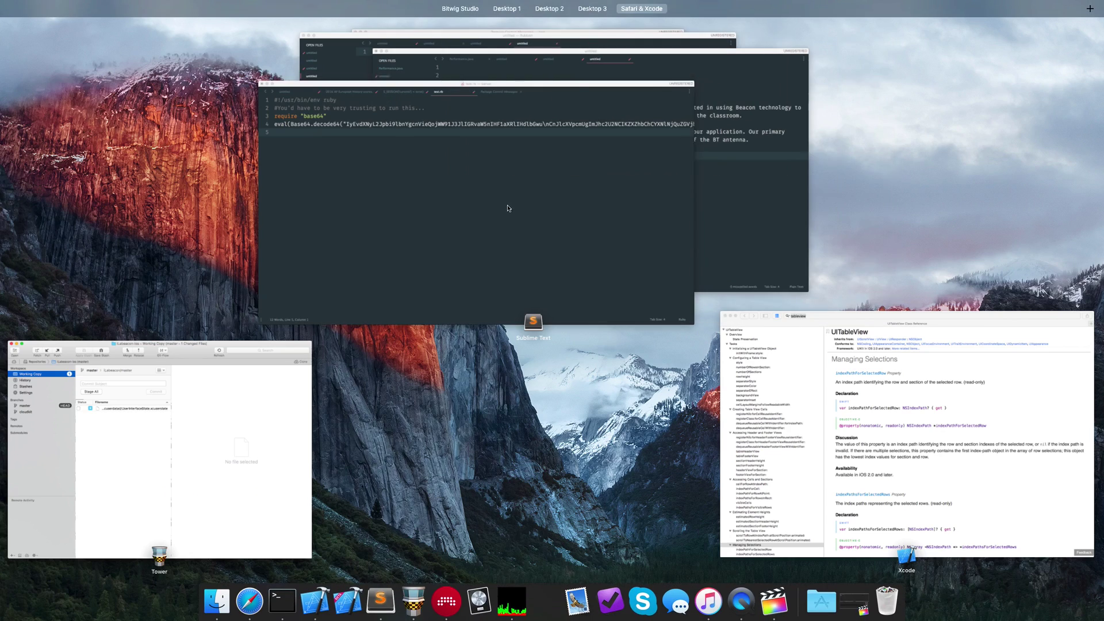
pyautogui.moveTo(621, 39)
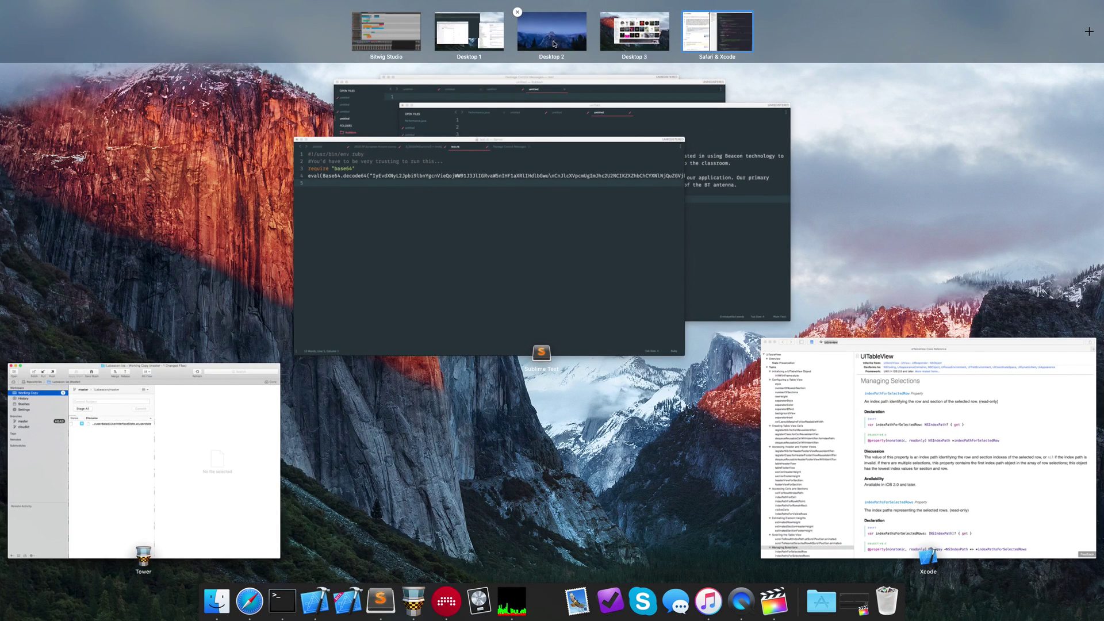
pyautogui.click(535, 46)
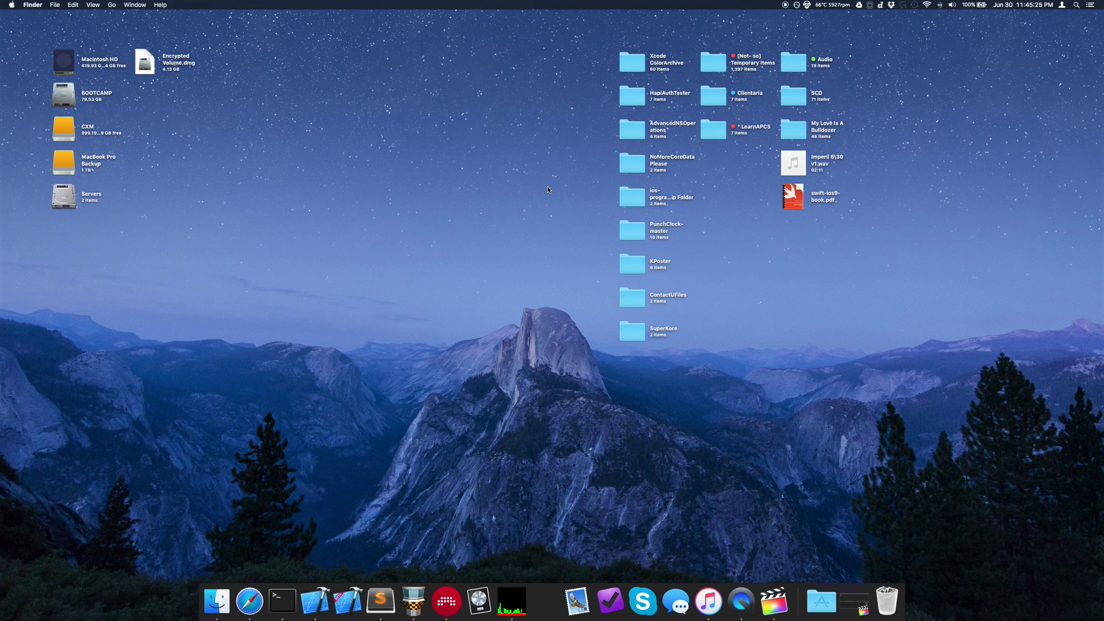
# - Search for "spectacle" with Spotlight and launch the Spectacle window manager
pyautogui.press('super+space')
pyautogui.write('spectacle')
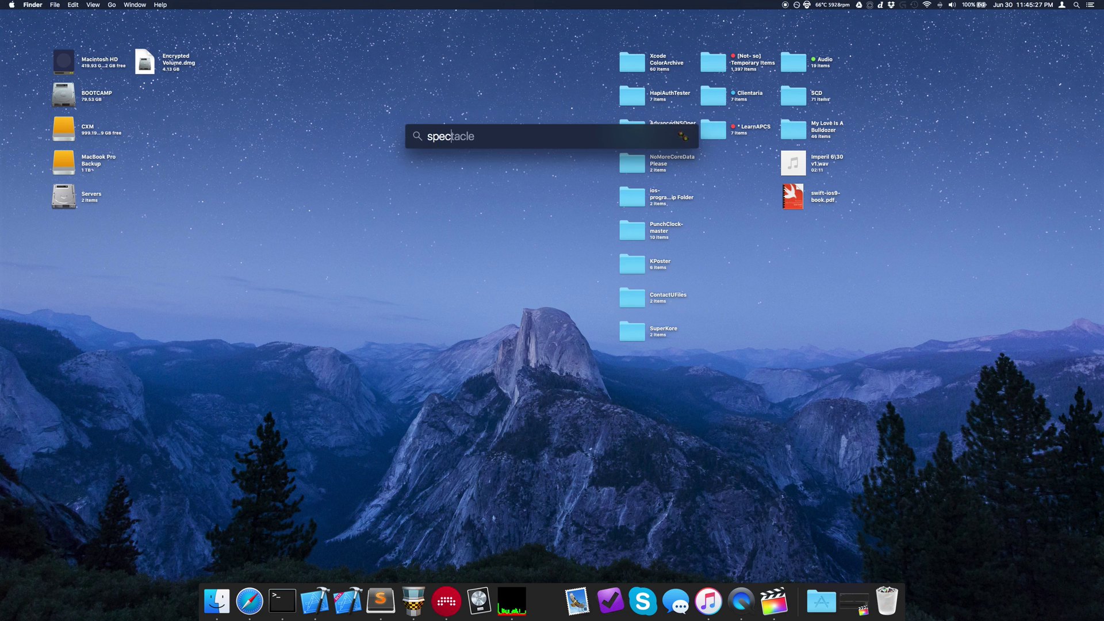
pyautogui.press('Return')
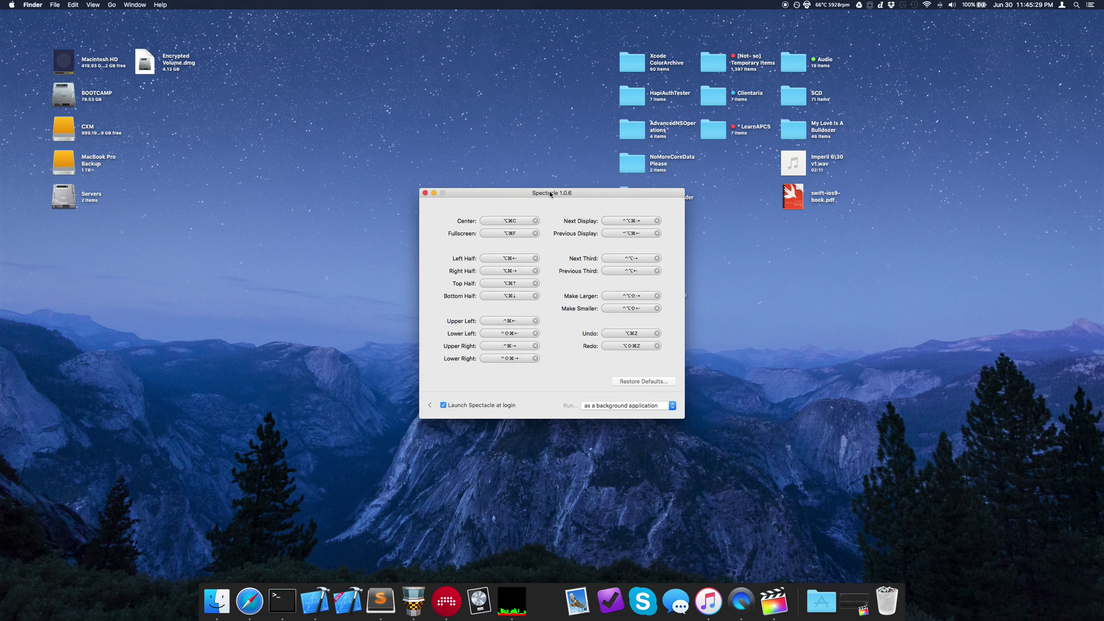
# - Review the window-positioning shortcuts in the Spectacle preferences, moving the window as needed, and close it
pyautogui.moveTo(550, 194); pyautogui.dragTo(556, 169)
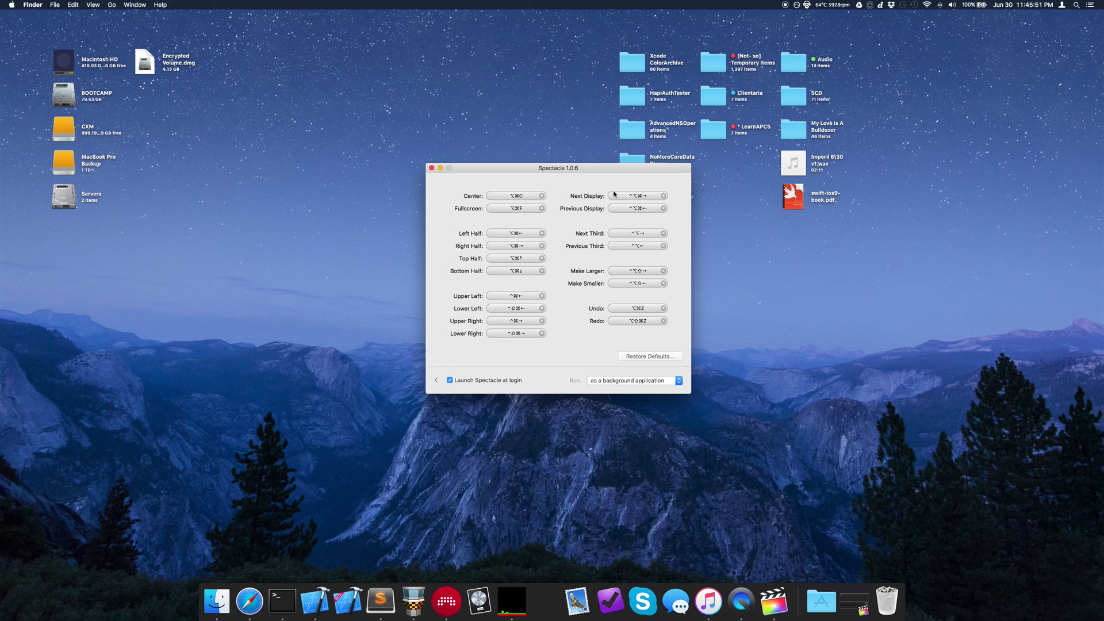
pyautogui.moveTo(613, 172); pyautogui.dragTo(620, 184)
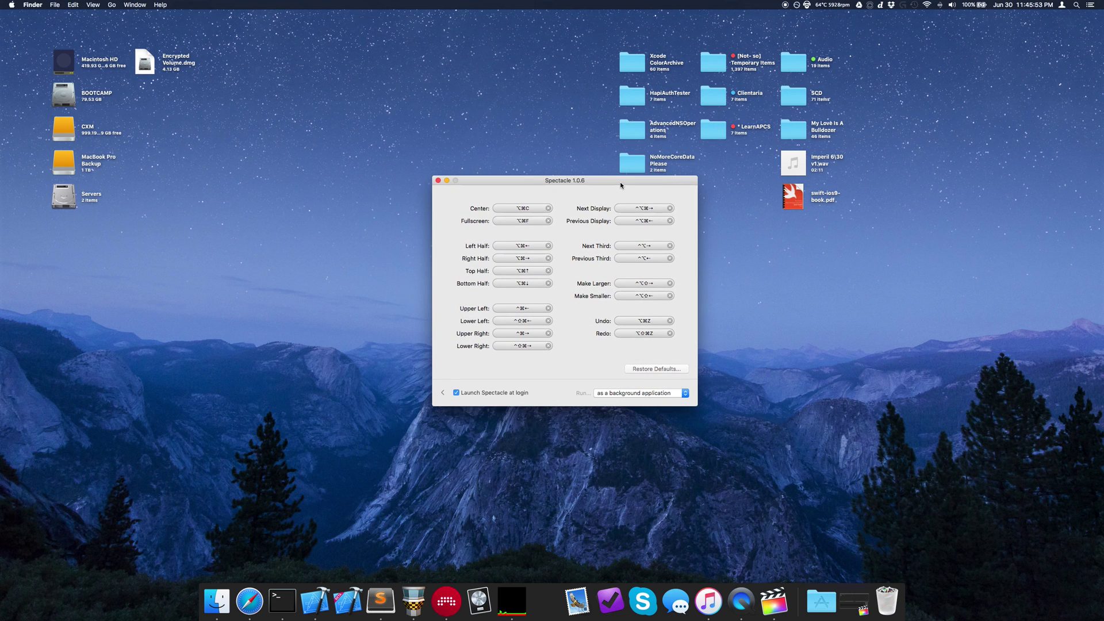
pyautogui.click(438, 181)
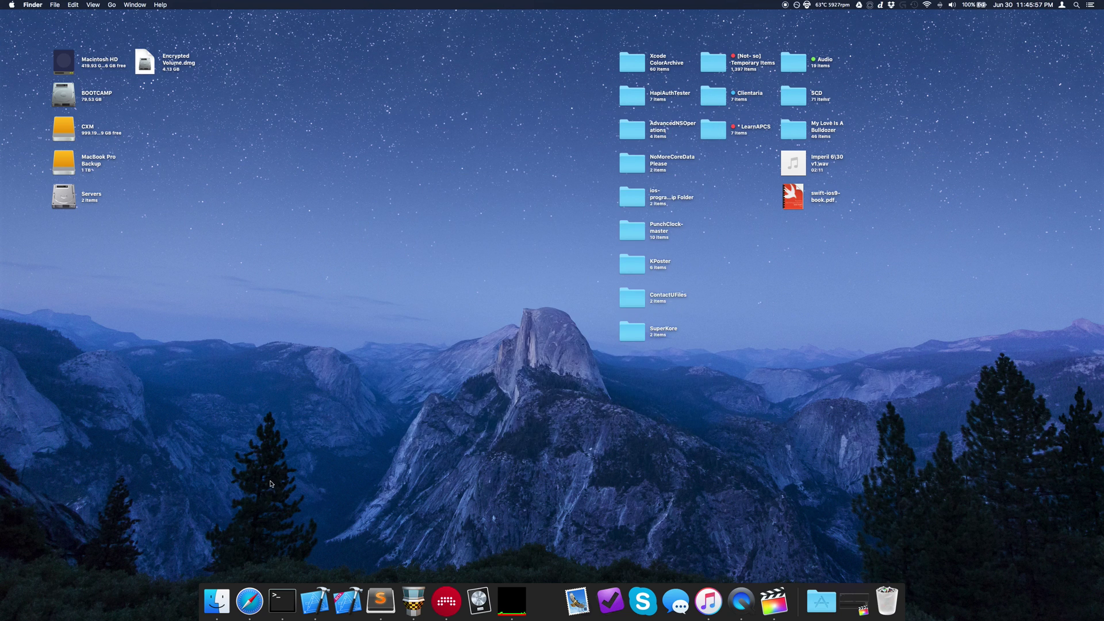
# - Open two new Finder windows and place the front one so that it fills the right half of the desktop
pyautogui.press('super+n')
pyautogui.press('super+n')
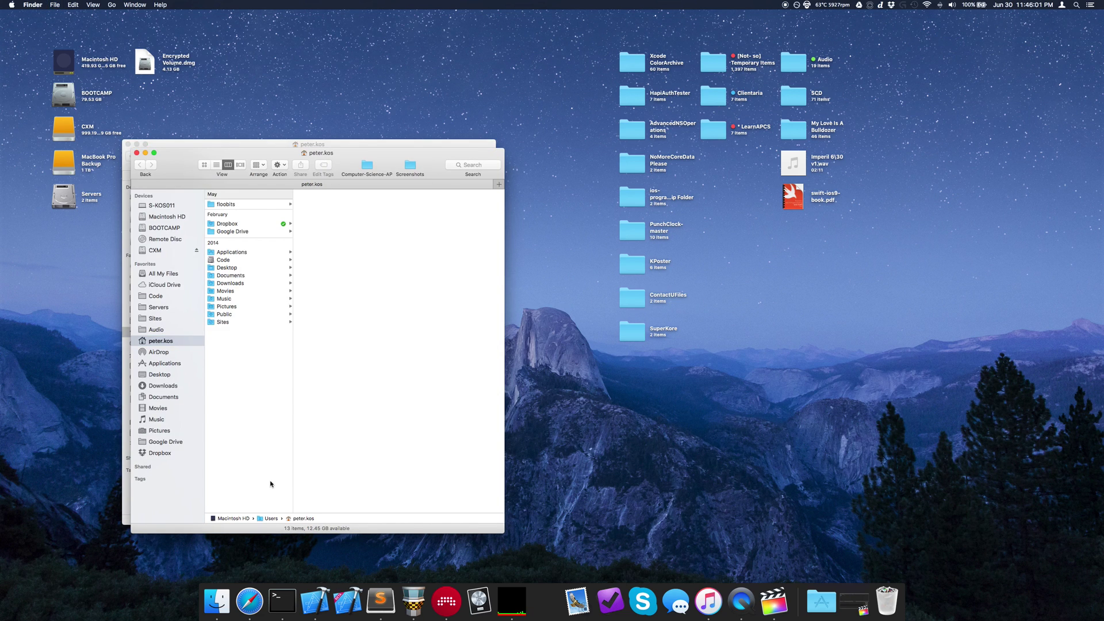
pyautogui.moveTo(175, 170); pyautogui.dragTo(771, 3)
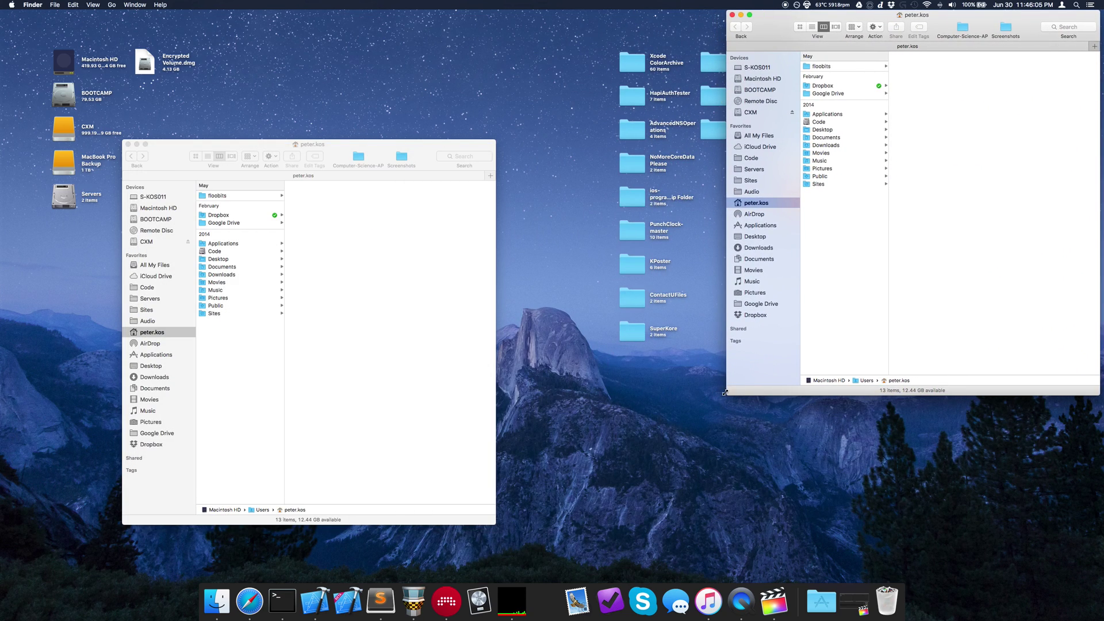
pyautogui.moveTo(727, 395); pyautogui.dragTo(543, 579)
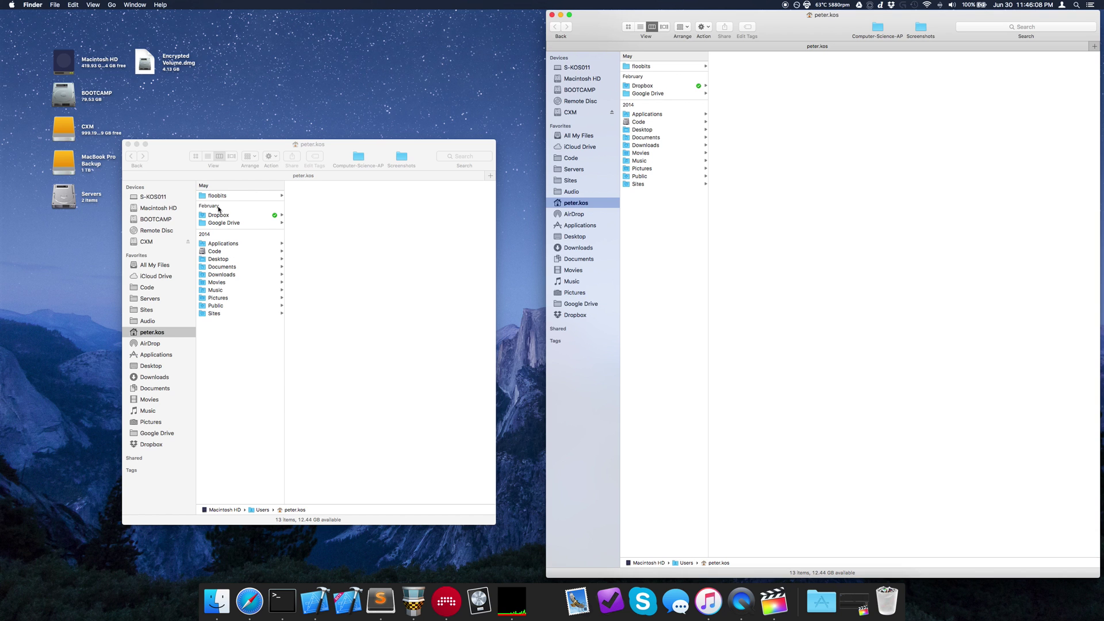
# - Move the other Finder window to the upper-left corner and resize it manually to fill the left half of the desktop
pyautogui.click(219, 209)
pyautogui.press('ctrl+alt+super+Left')
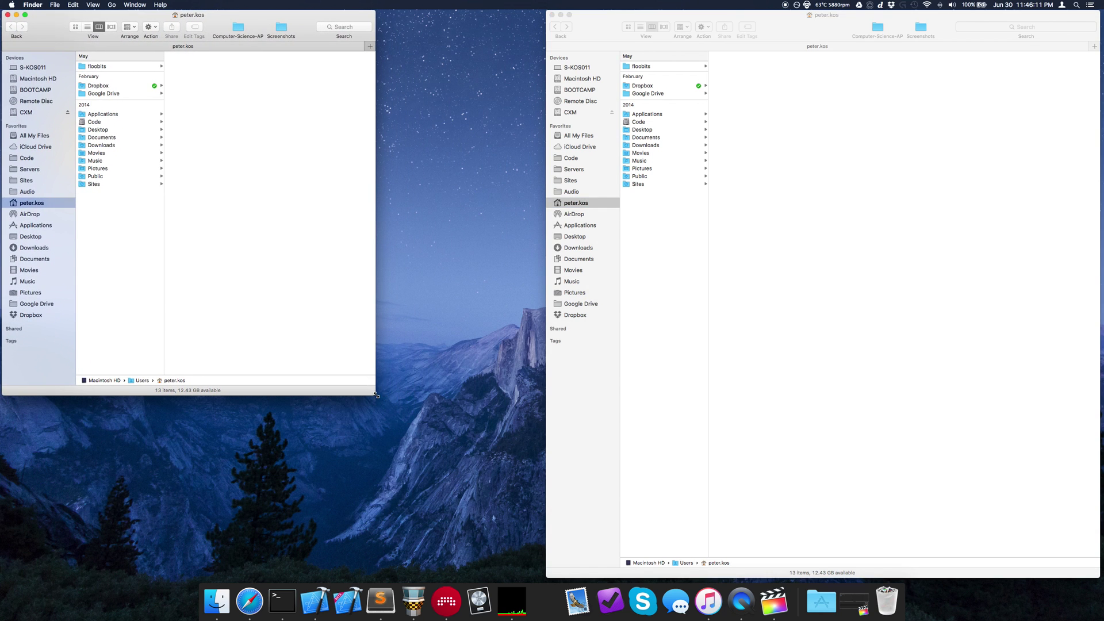
pyautogui.moveTo(375, 380); pyautogui.dragTo(548, 584)
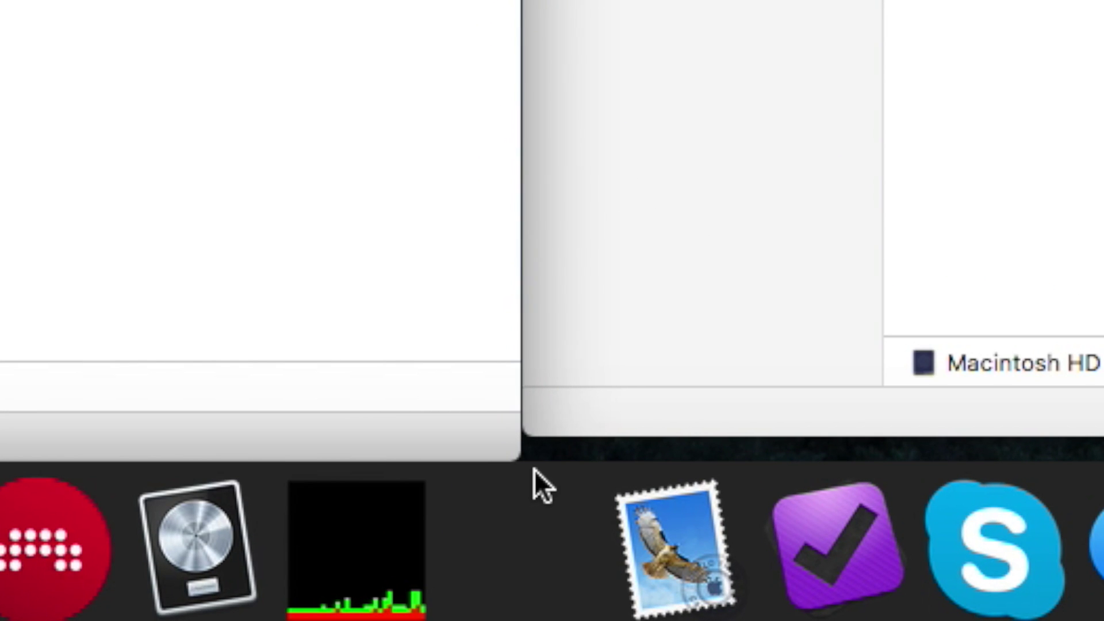
pyautogui.moveTo(534, 469); pyautogui.dragTo(519, 491)
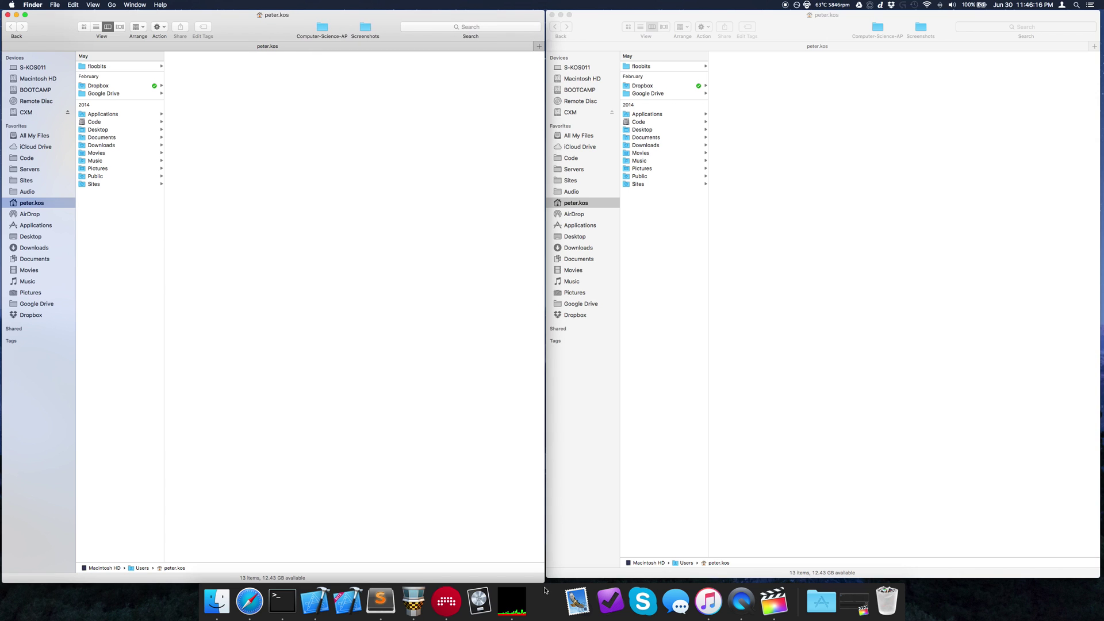
pyautogui.moveTo(545, 591); pyautogui.dragTo(548, 581)
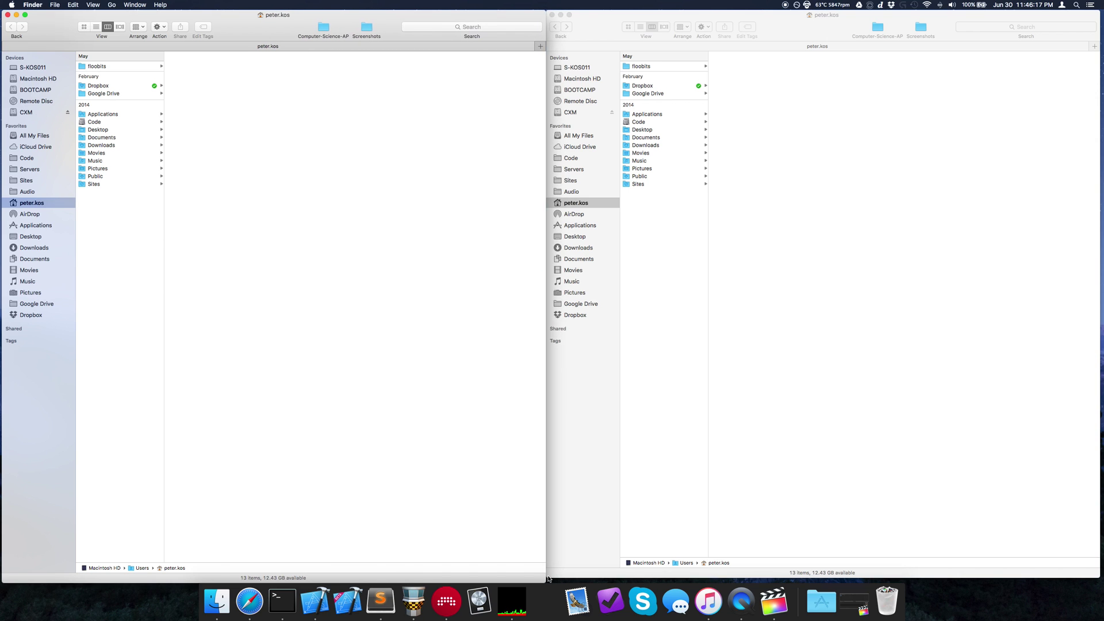
# - Extend the Finder window on the right down to match the left window's height and out to the screen's right edge
pyautogui.click(551, 577)
pyautogui.moveTo(618, 578); pyautogui.dragTo(617, 583)
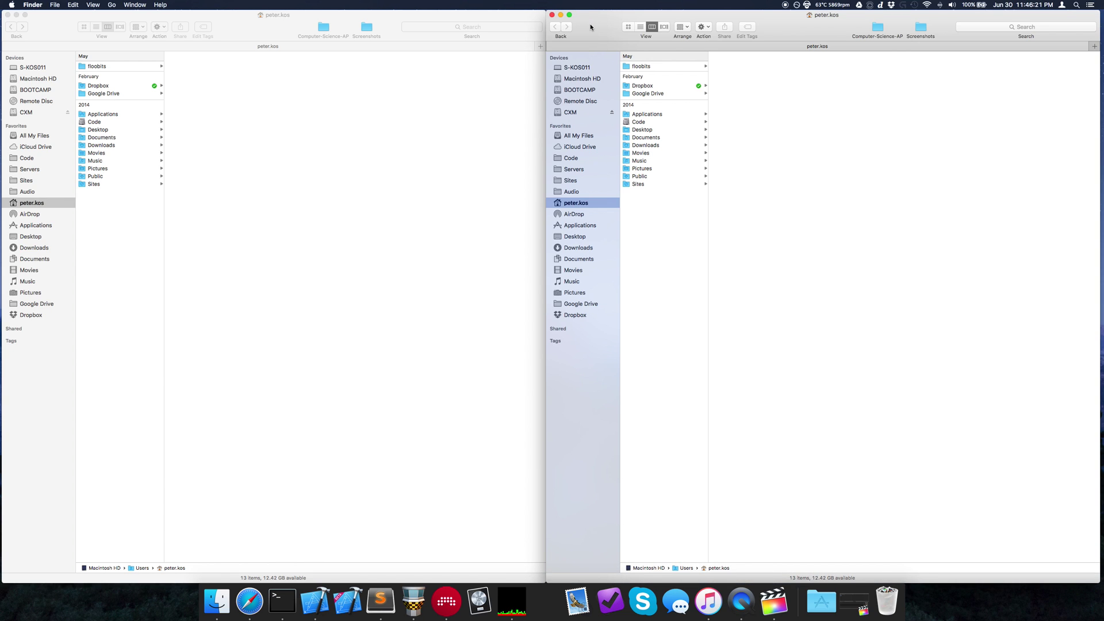
pyautogui.moveTo(1101, 79); pyautogui.dragTo(1103, 79)
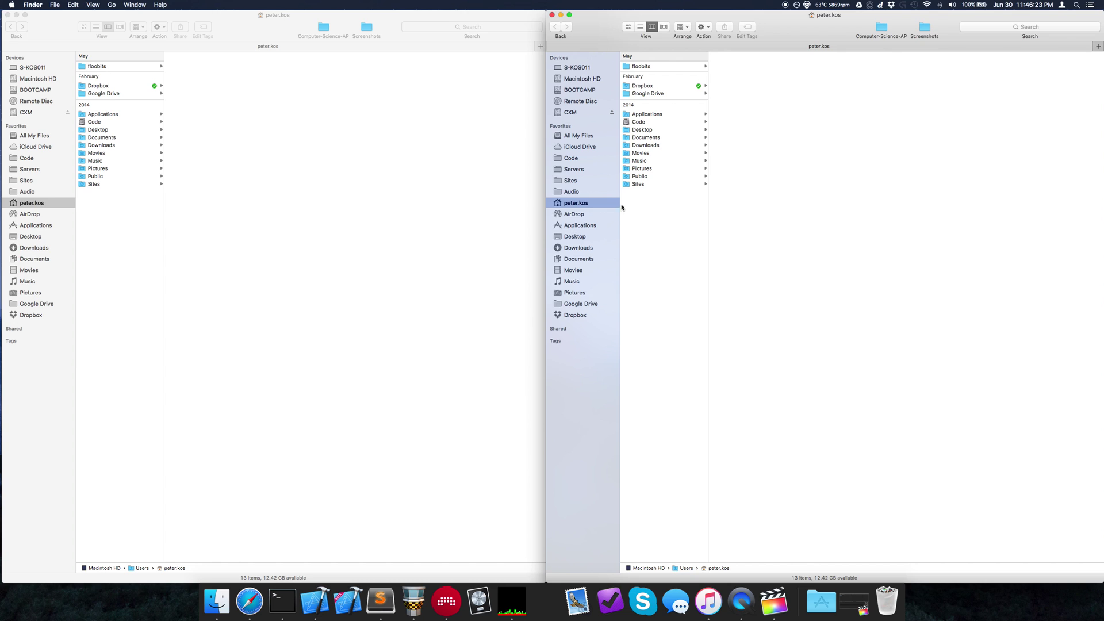
# - Open a third Finder window and move it over the lower right part of the desktop
pyautogui.click(419, 265)
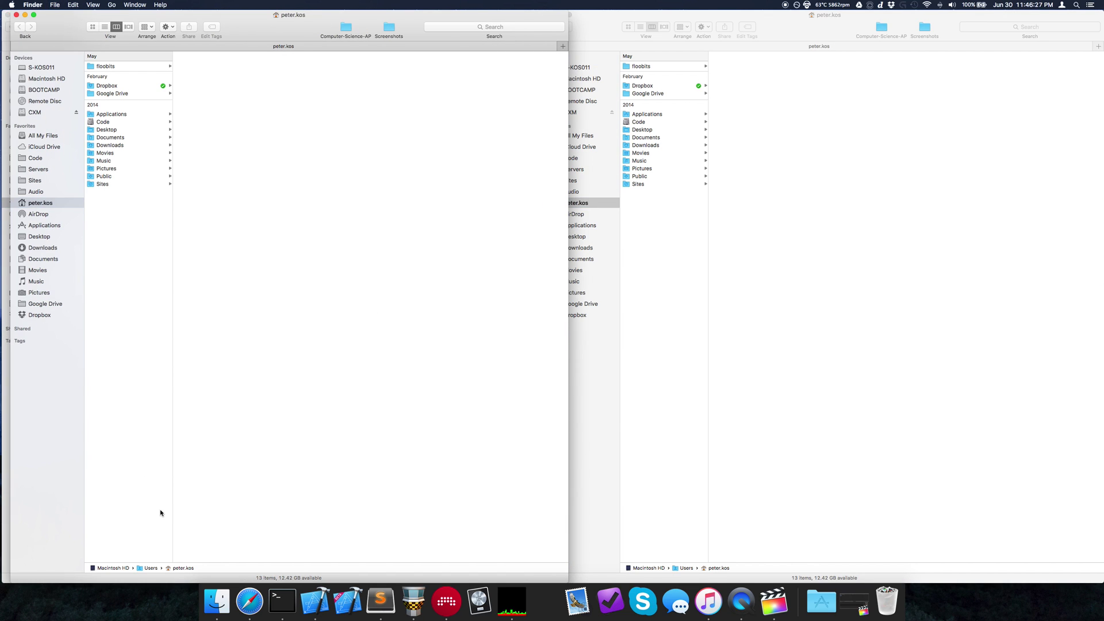
pyautogui.press('super+n')
pyautogui.moveTo(437, 27); pyautogui.dragTo(786, 241)
# - Shorten the left Finder window to about half the screen height and move the third window into the space below it
pyautogui.click(412, 247)
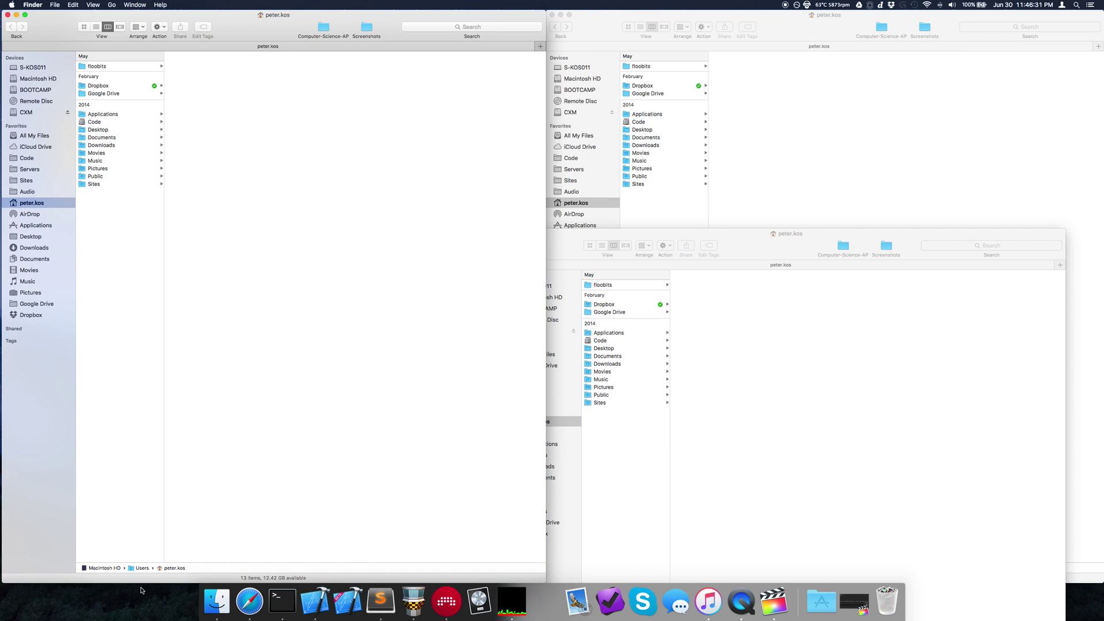
pyautogui.moveTo(142, 583); pyautogui.dragTo(176, 299)
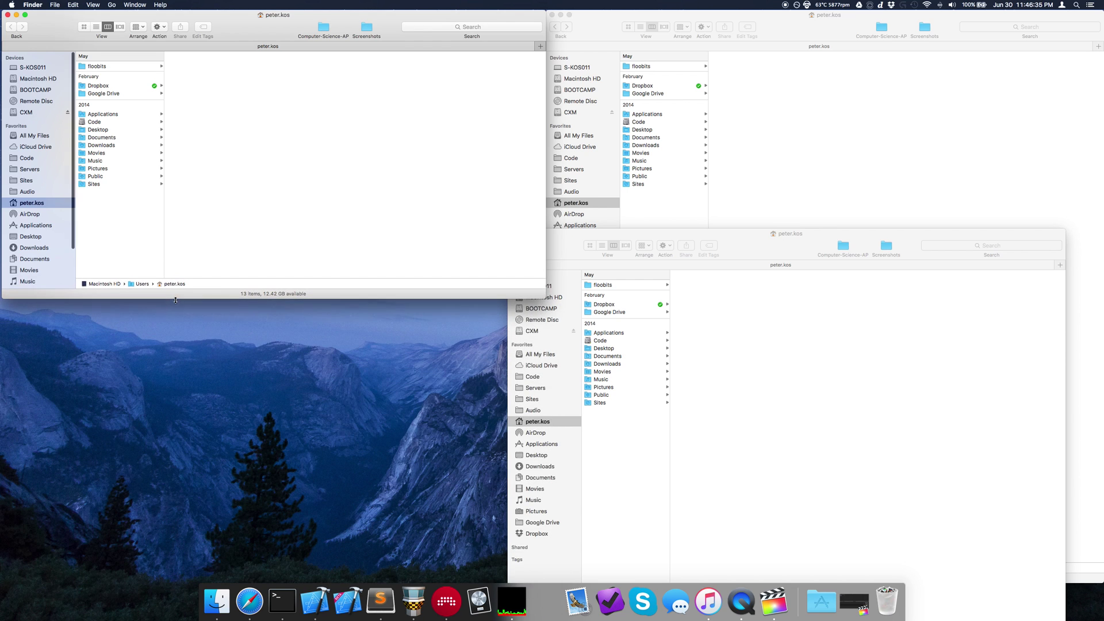
pyautogui.moveTo(827, 236); pyautogui.dragTo(452, 316)
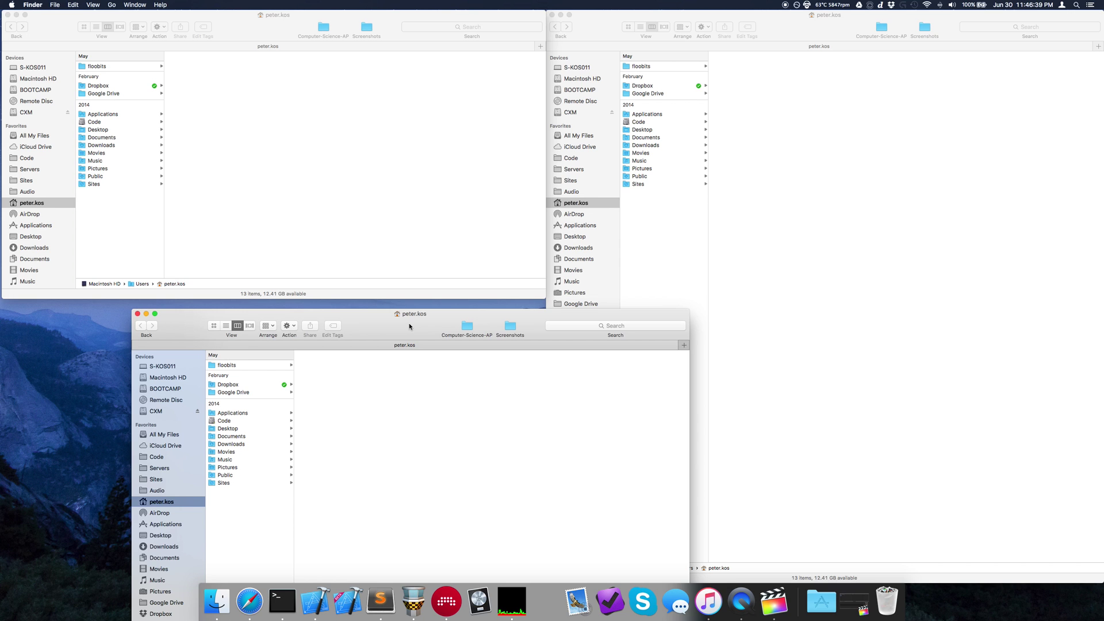
# - Close all three Finder windows
pyautogui.press('super+w')
pyautogui.press('super+w')
pyautogui.press('super+w')
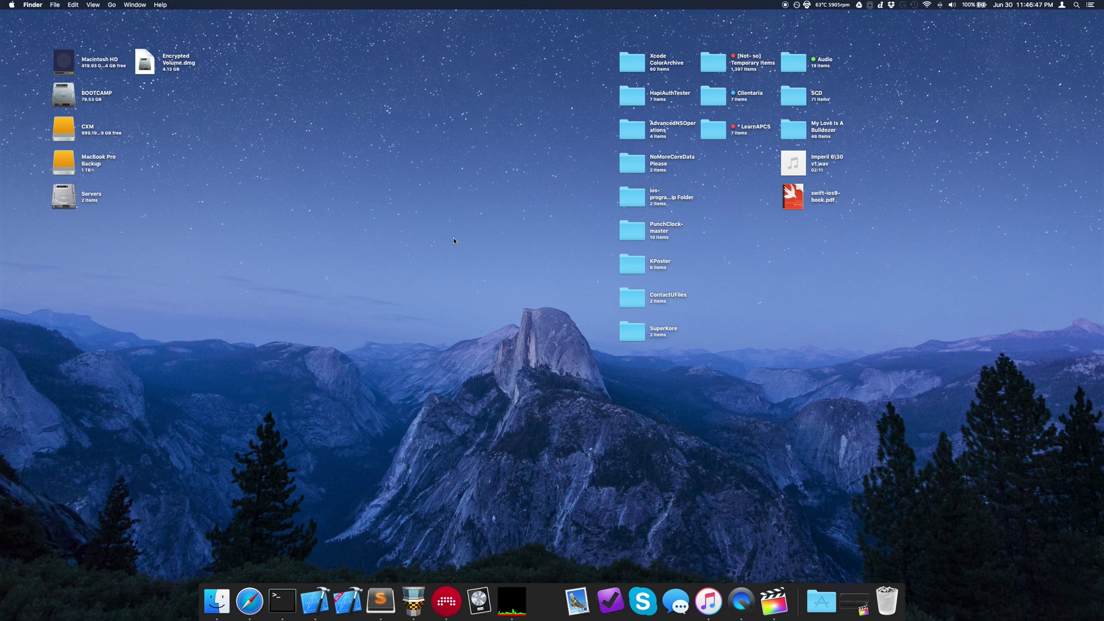
# - Open a new Finder window, make it slightly narrower and taller, and move it up and to the right
pyautogui.press('super+n')
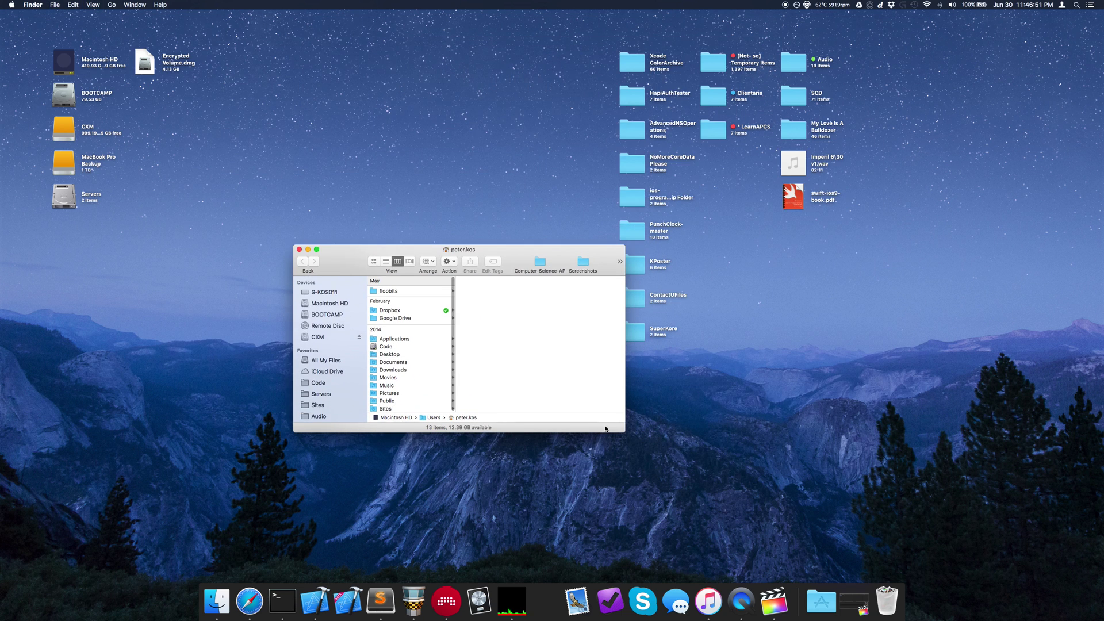
pyautogui.moveTo(624, 434); pyautogui.dragTo(598, 446)
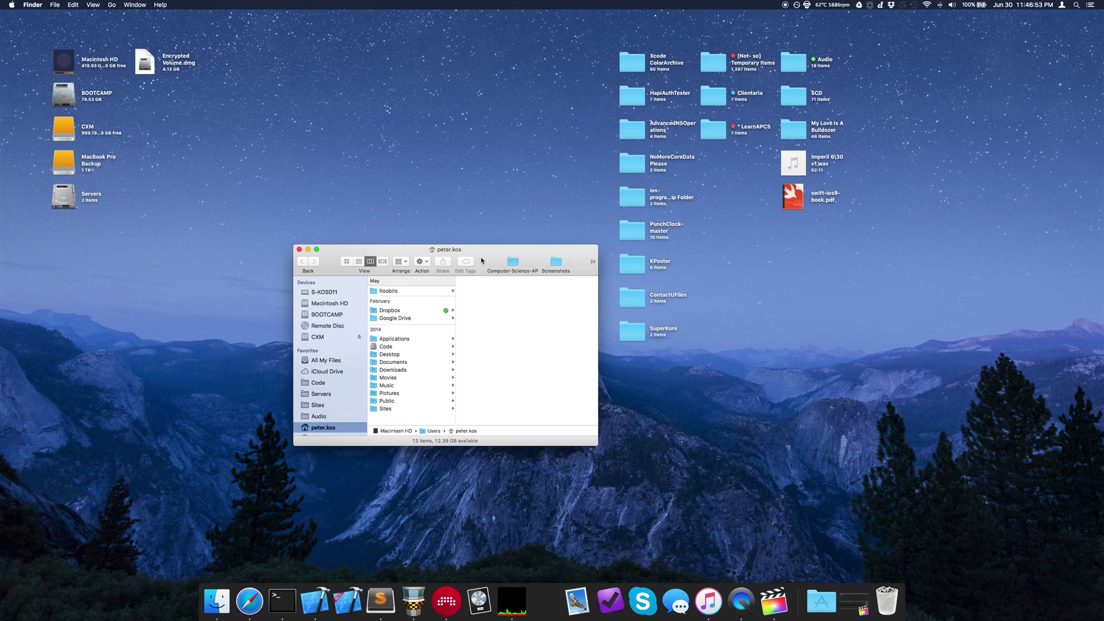
pyautogui.moveTo(482, 261); pyautogui.dragTo(592, 174)
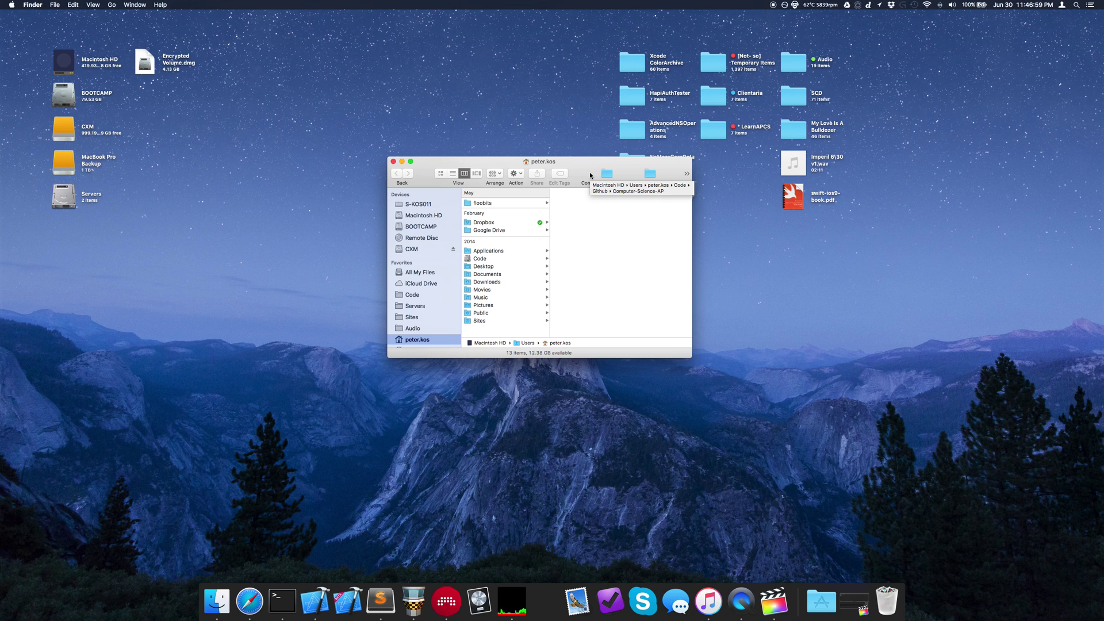
# - Center the Finder window on the screen with Spectacle, repeating it after moving the window near the upper-left corner
pyautogui.press('super')
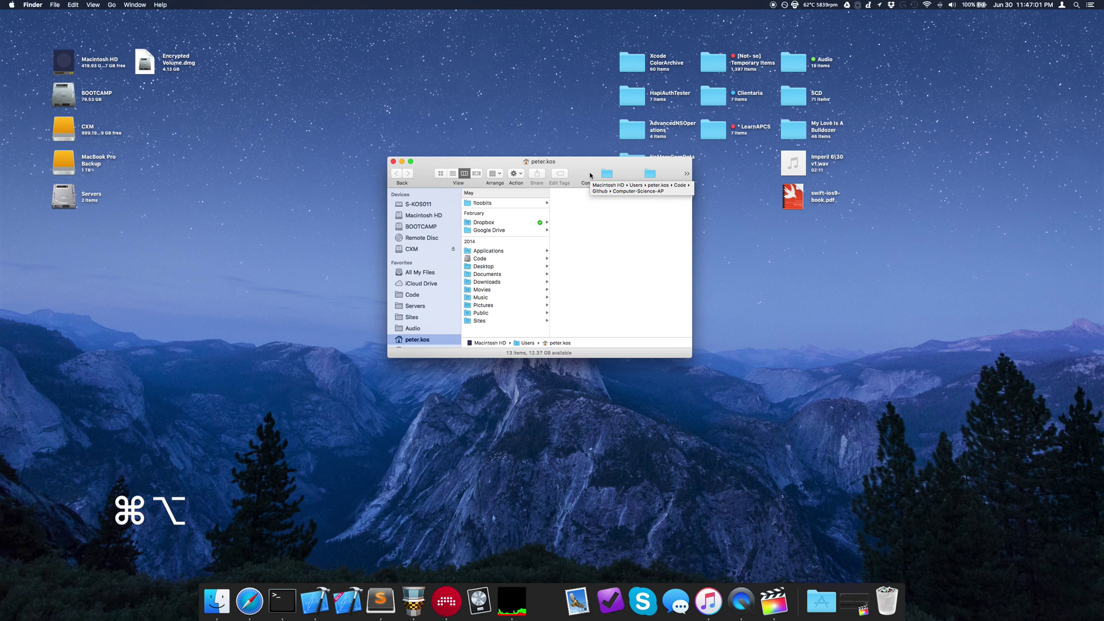
pyautogui.press('super+alt+c')
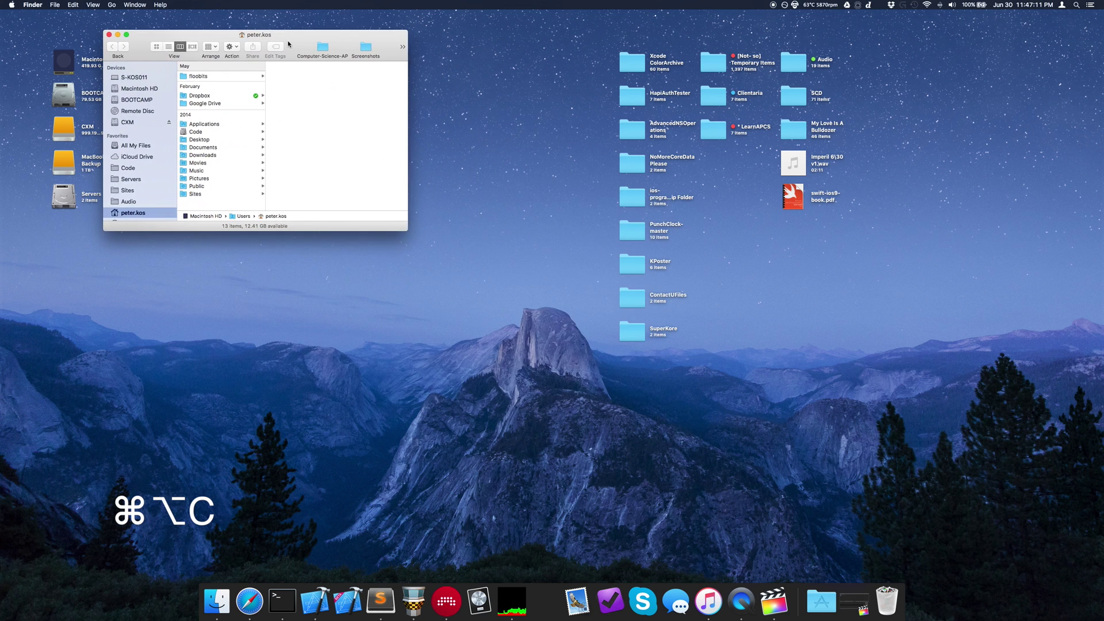
pyautogui.press('super+alt+c')
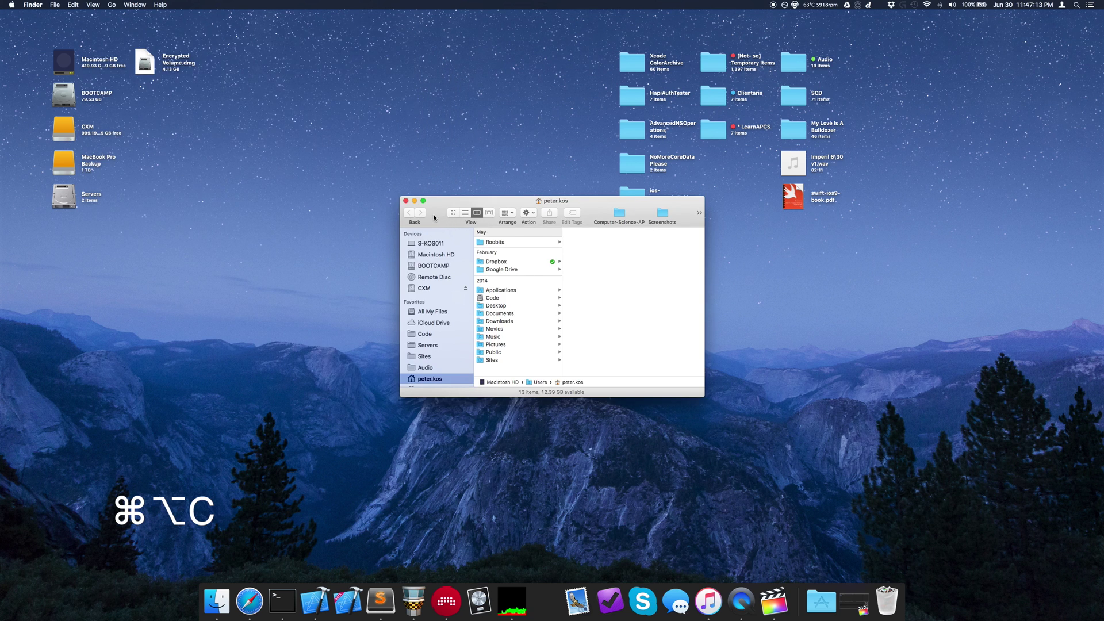
# - Move the Finder window off center and snap it to the left, right, top and bottom halves of the screen with Spectacle
pyautogui.moveTo(434, 218); pyautogui.dragTo(401, 210)
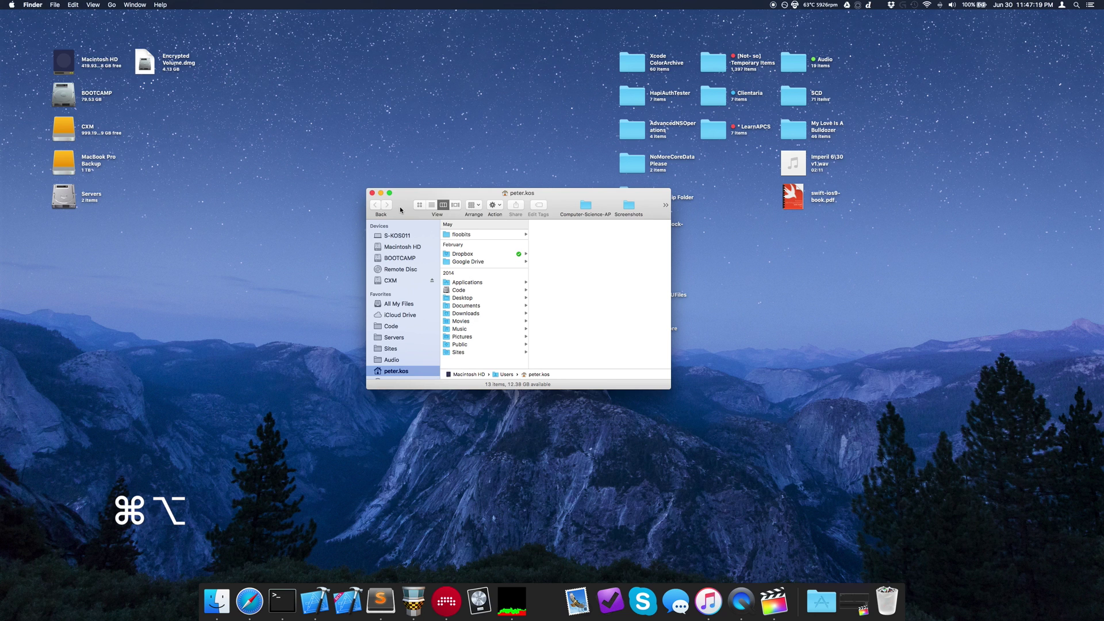
pyautogui.press('super+alt+Up')
pyautogui.press('super+alt+Right')
pyautogui.press('super+alt+Down')
pyautogui.press('super+alt+Left')
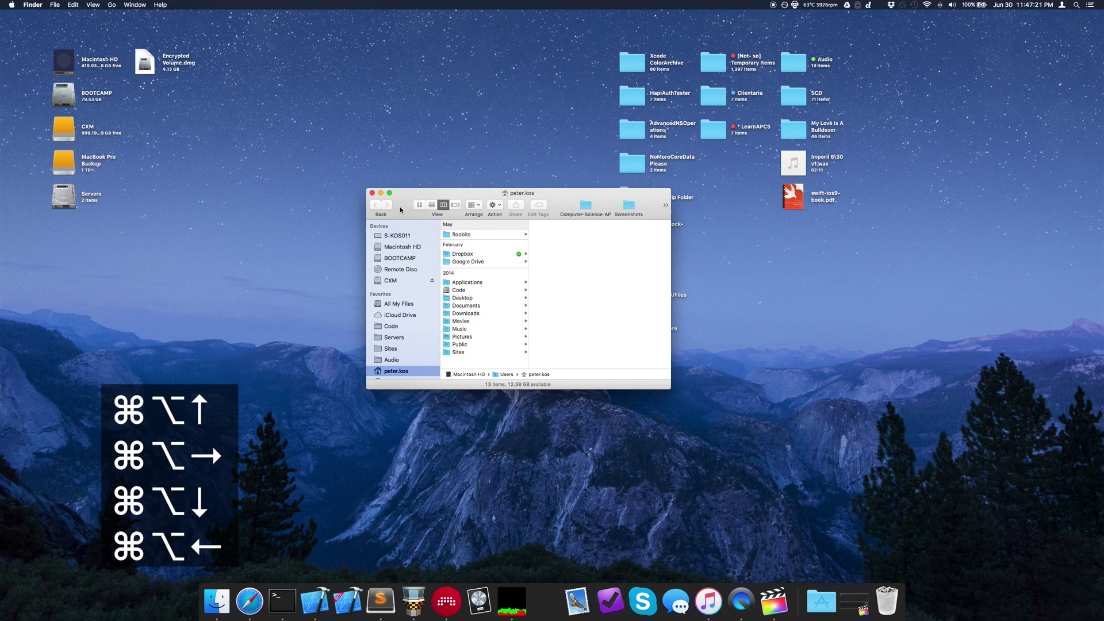
pyautogui.press('super+alt+Left')
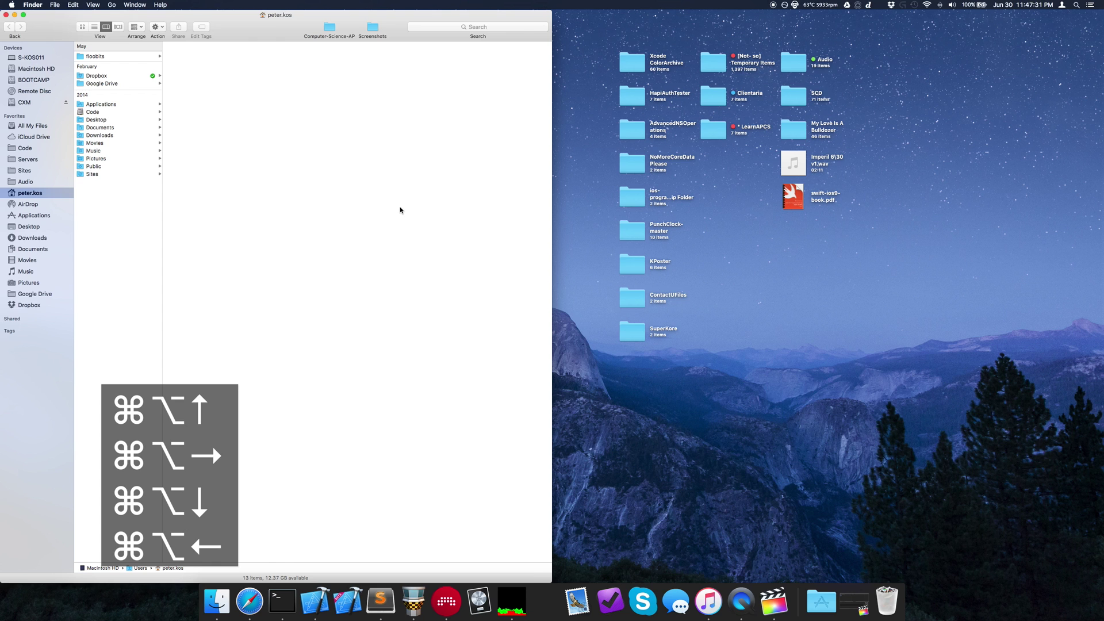
pyautogui.hotkey('ctrl', 'alt', 'Right')
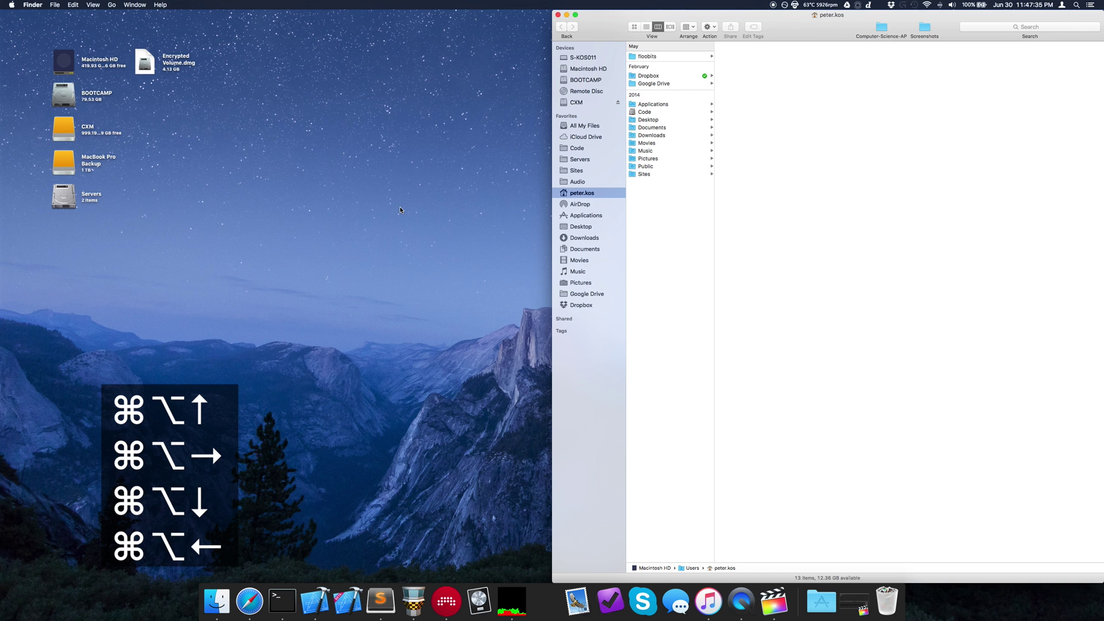
pyautogui.press('super+alt+Up')
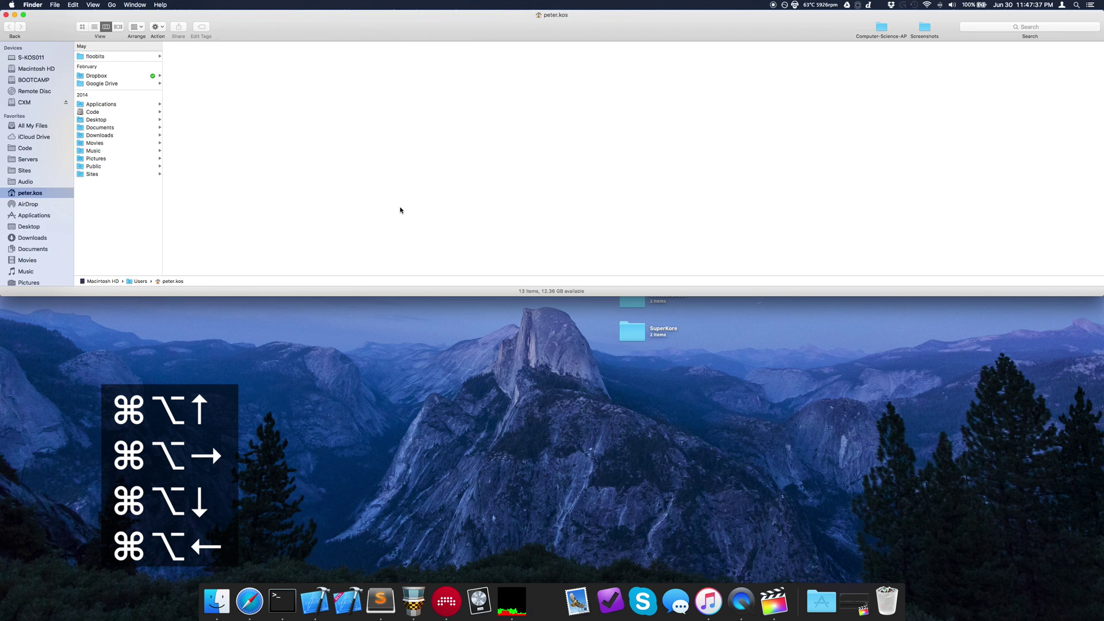
pyautogui.press('super+alt+Down')
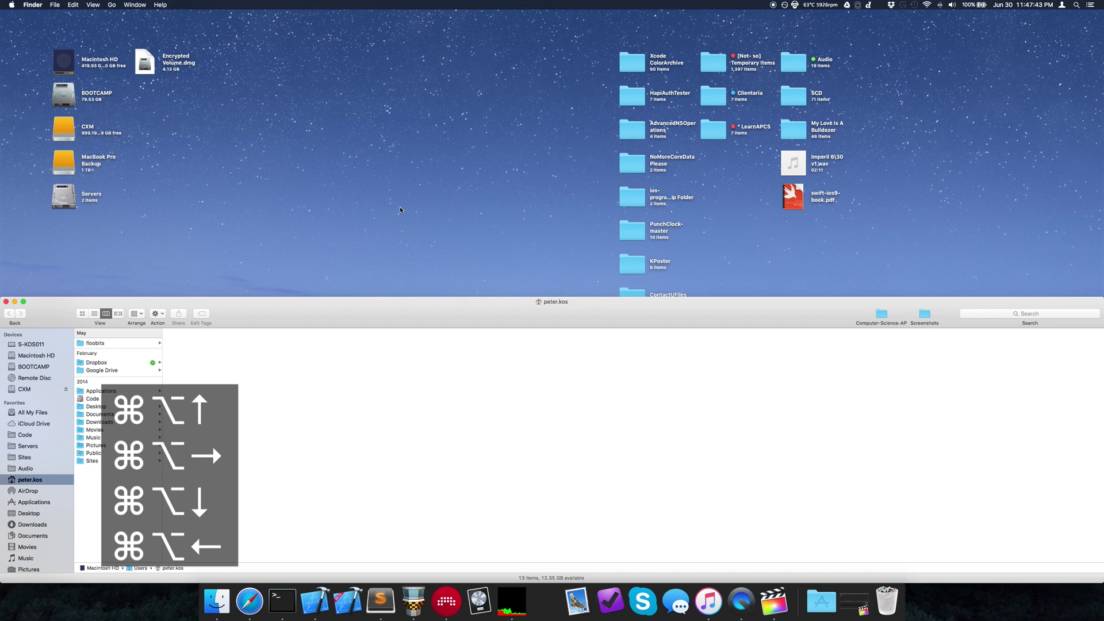
# - Move a Finder window around the desktop by hand and leave it as a small window near the upper-left corner
pyautogui.press('super+w')
pyautogui.press('super+n')
pyautogui.moveTo(453, 317); pyautogui.dragTo(554, 144)
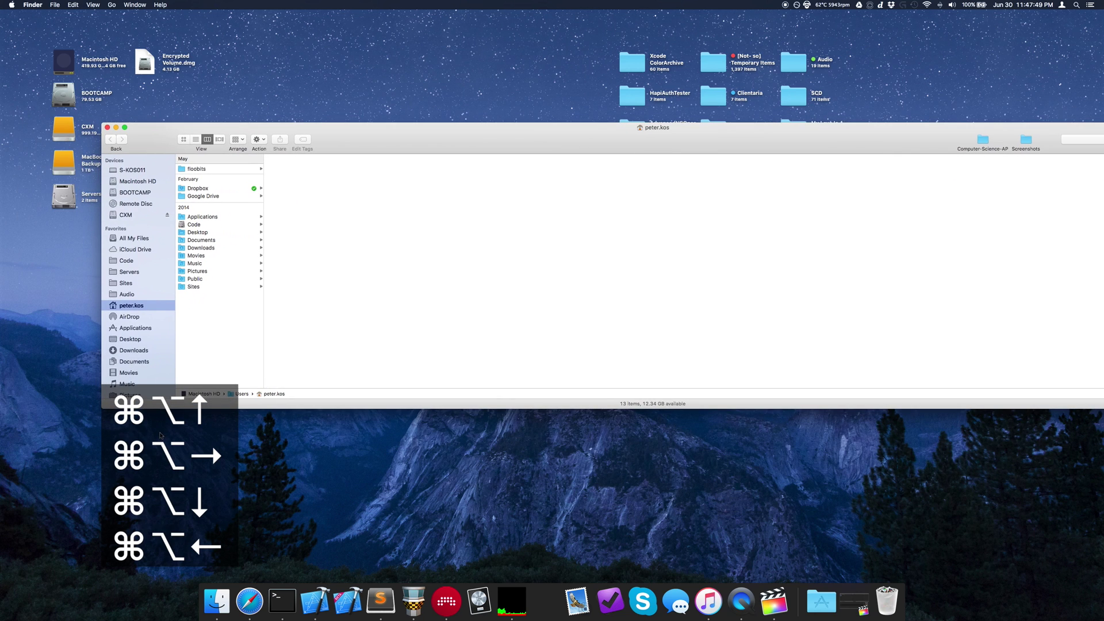
pyautogui.press('super+alt+Right')
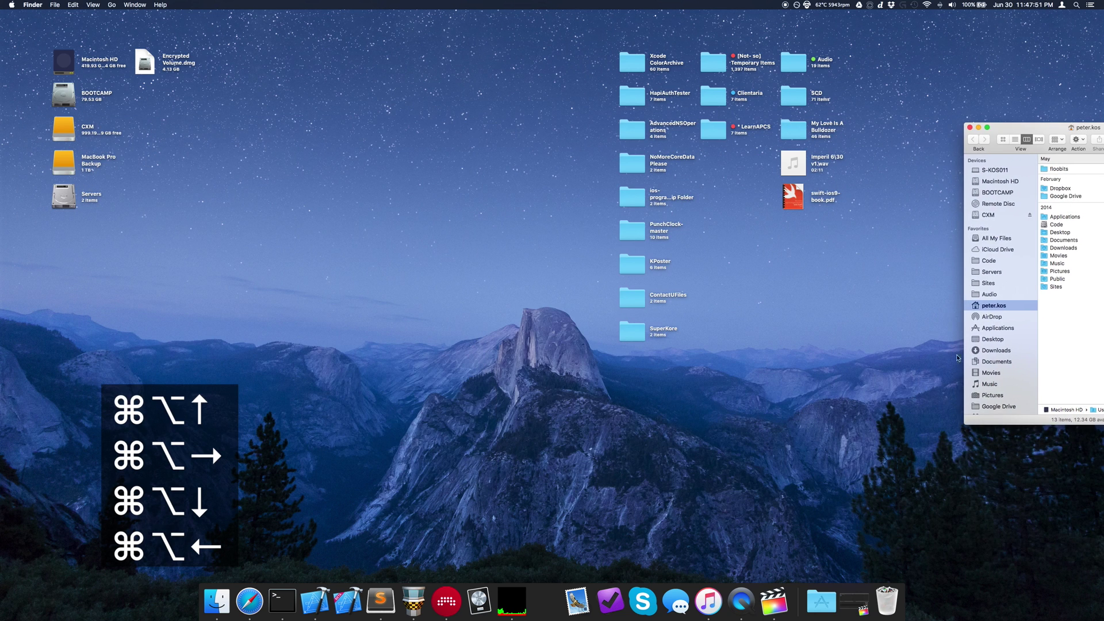
pyautogui.moveTo(1048, 136); pyautogui.dragTo(215, 94)
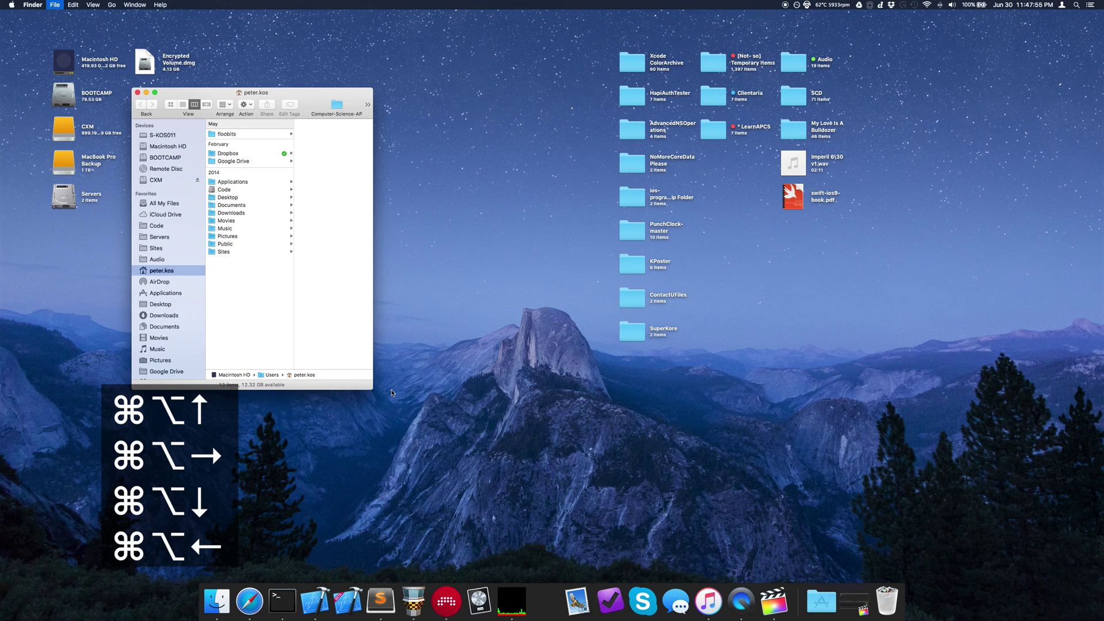
# - Open a second Finder window and use Spectacle to snap it to the right half and the first window to the left half
pyautogui.press('super+n')
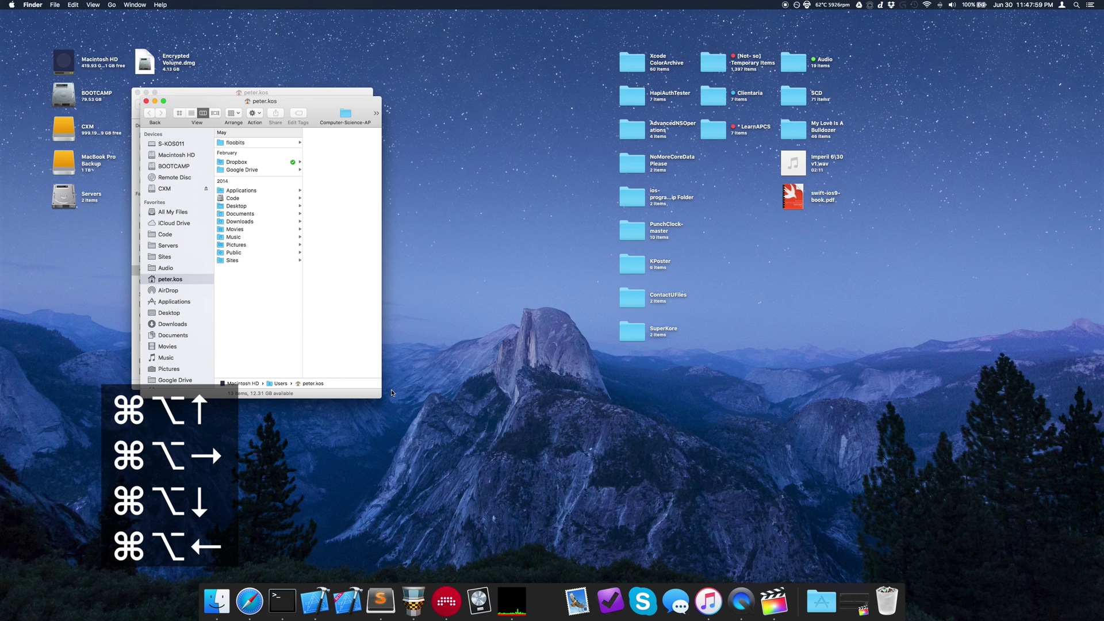
pyautogui.press('super+alt+Right')
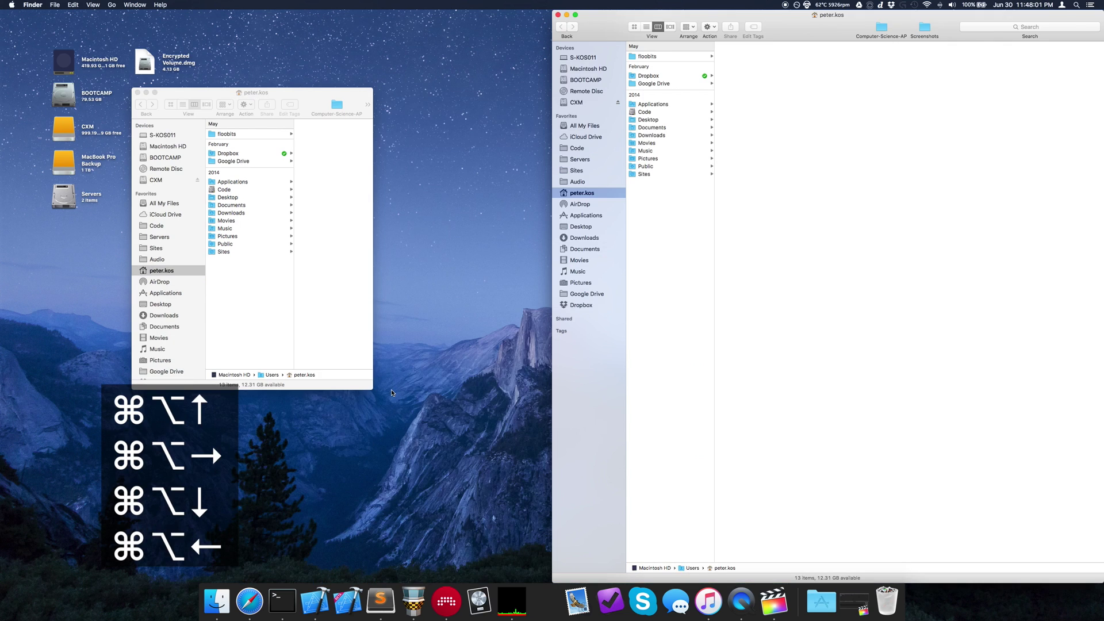
pyautogui.click(320, 338)
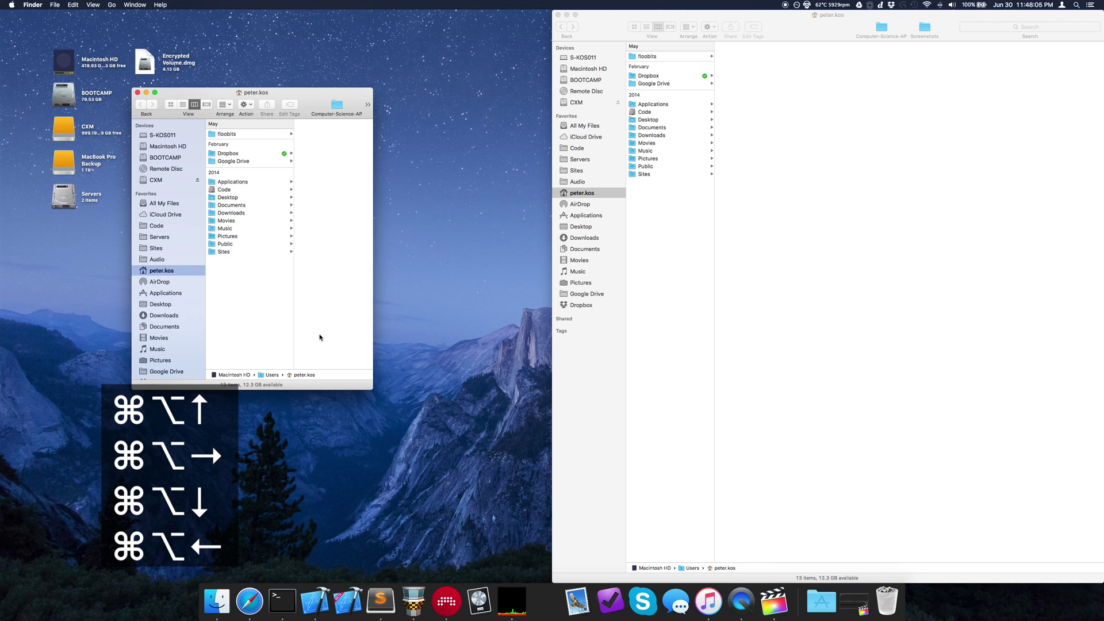
pyautogui.press('super+alt+Left')
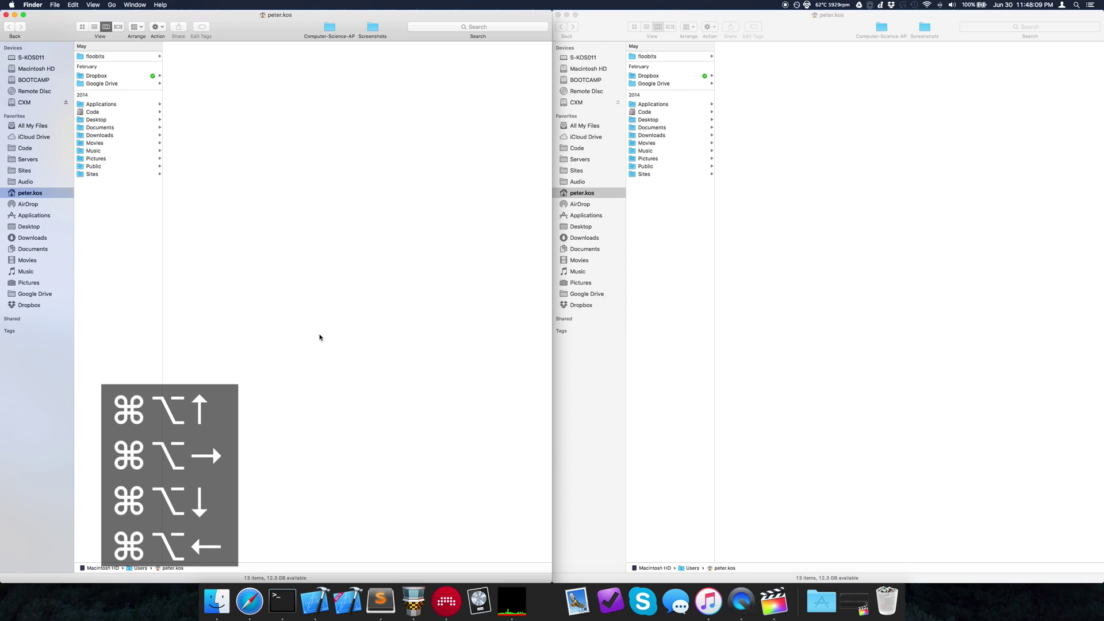
# - Replace the two tiled Finder windows with a single one, shrunk to about a quarter of the screen and moved away from the corner
pyautogui.press('super+w')
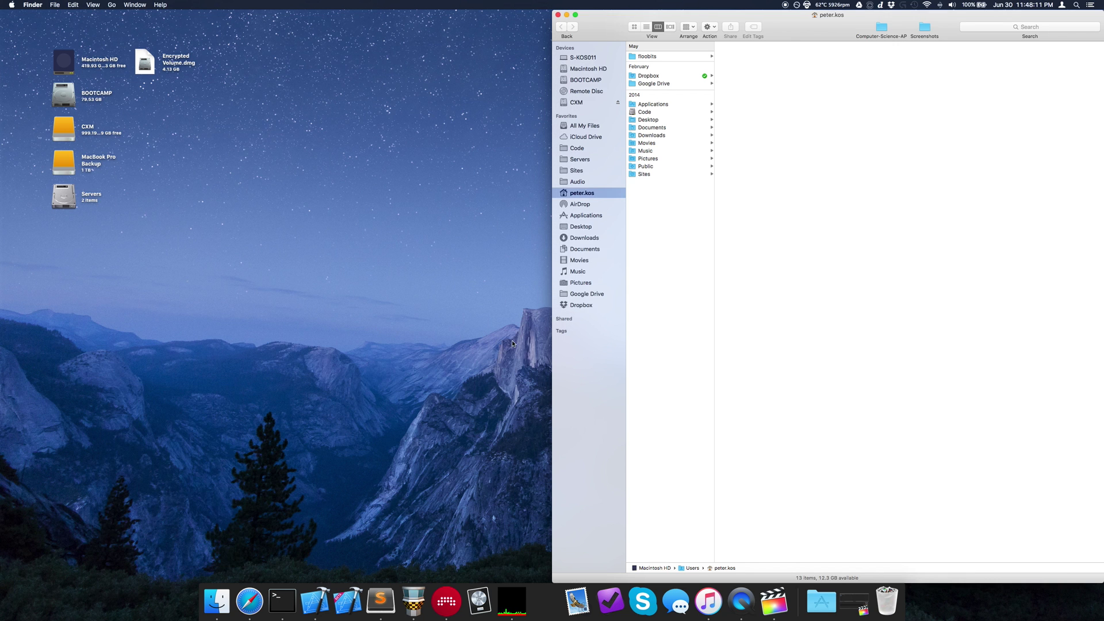
pyautogui.press('super+w')
pyautogui.press('super+n')
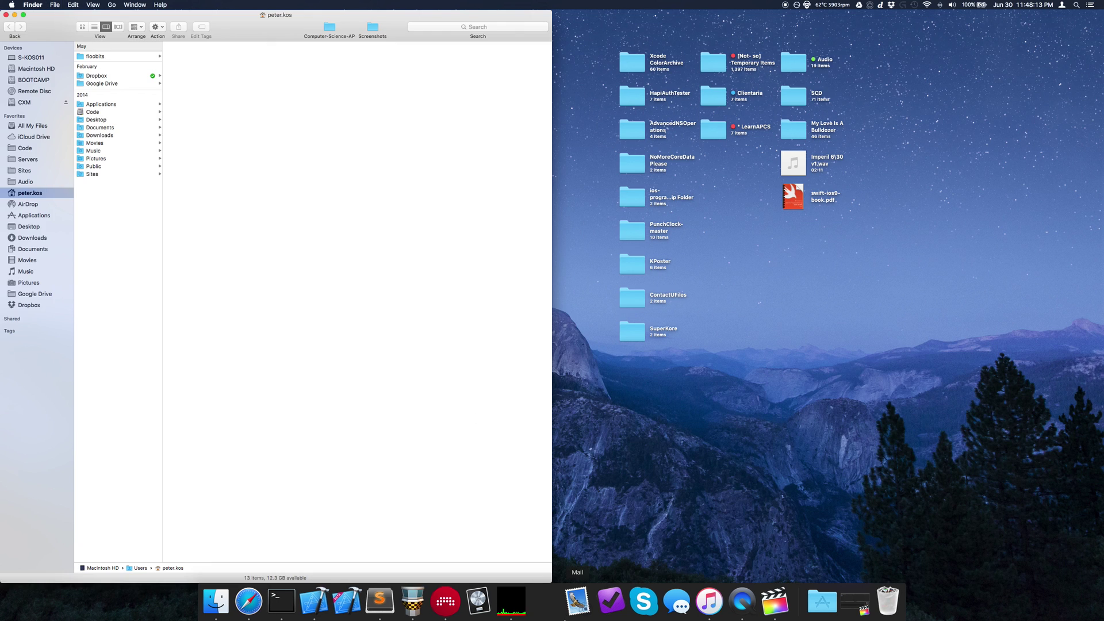
pyautogui.moveTo(412, 313); pyautogui.dragTo(301, 294)
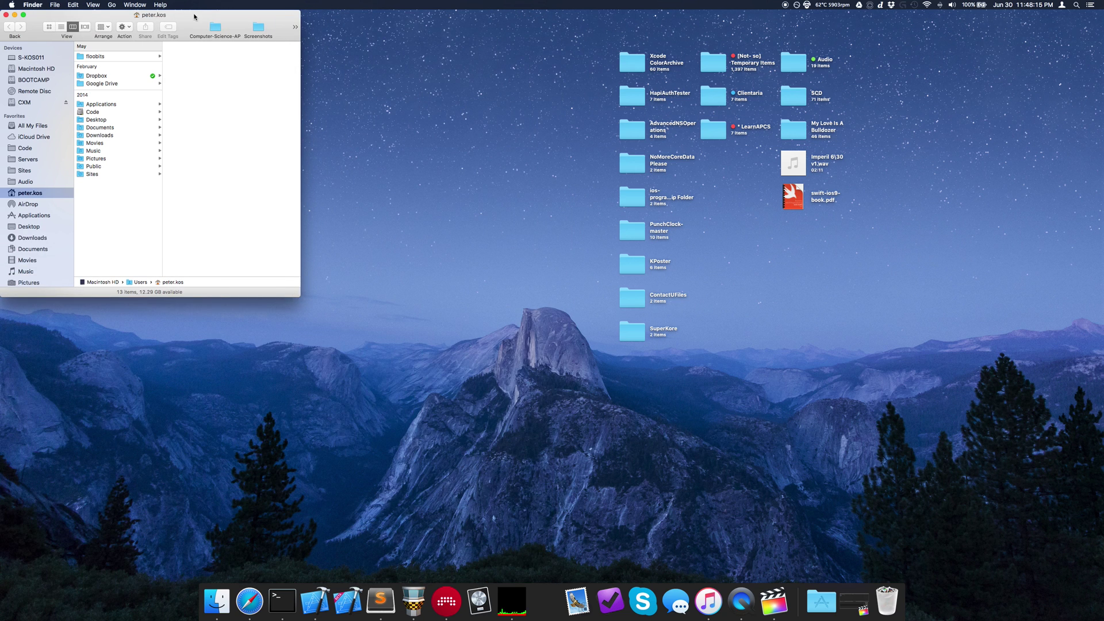
pyautogui.moveTo(195, 16); pyautogui.dragTo(398, 107)
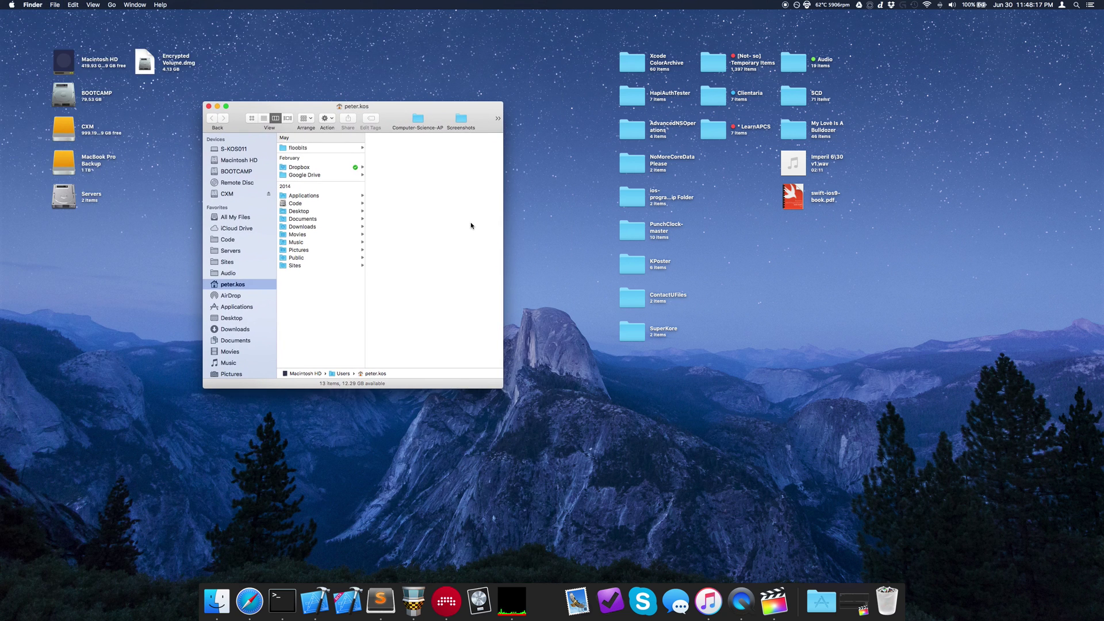
# - Open a second Finder window and switch focus back and forth between the two overlapping windows
pyautogui.press('super+n')
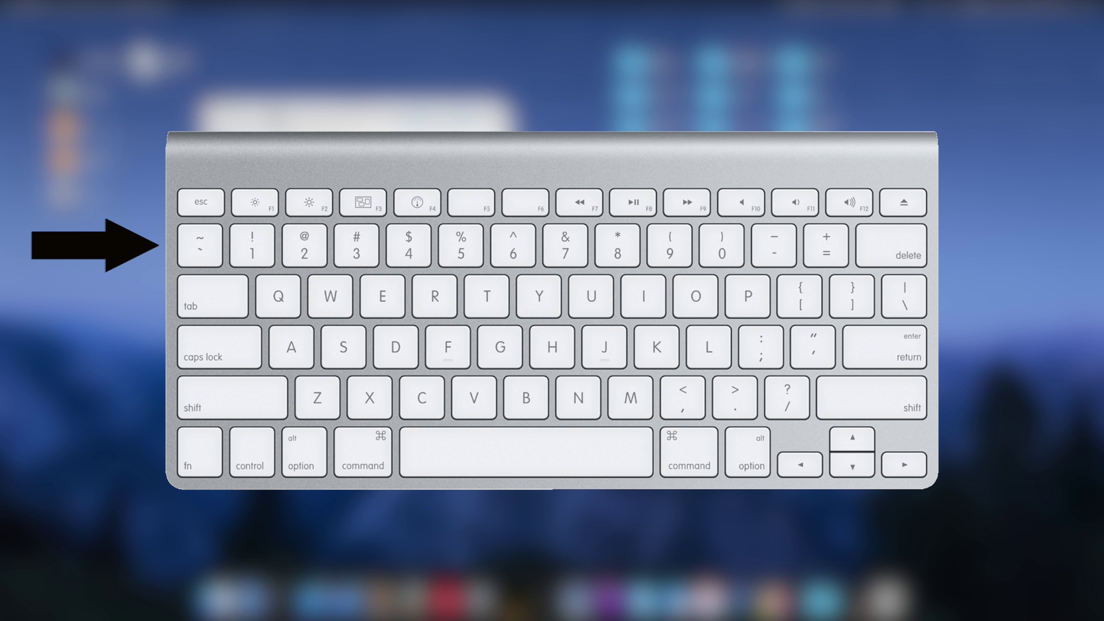
pyautogui.press('super+grave')
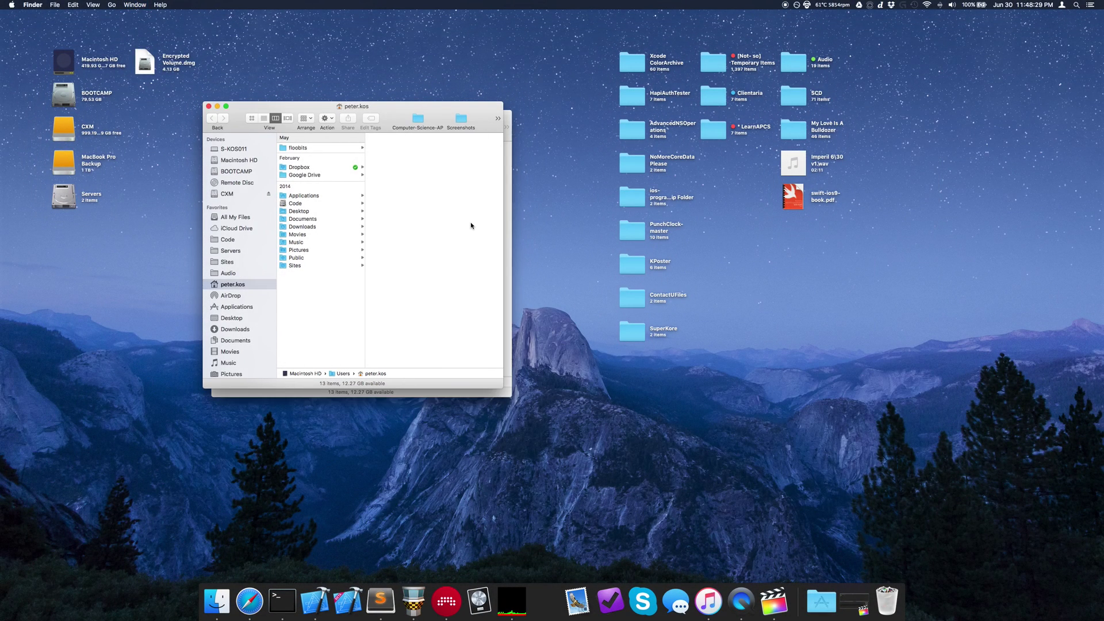
pyautogui.press('super+grave')
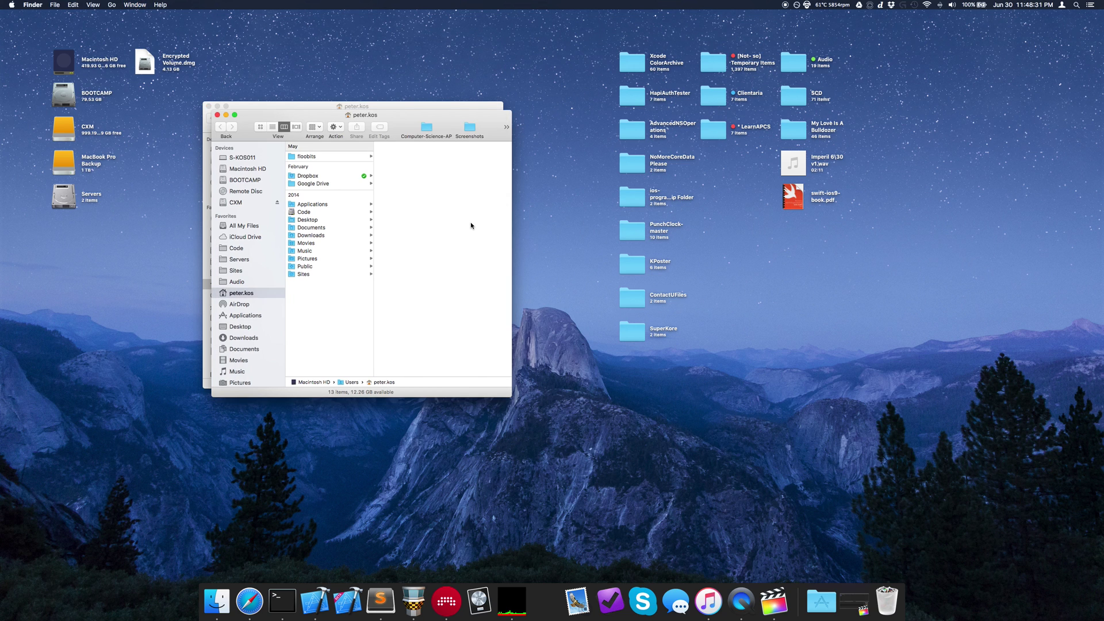
# - Move the front Finder window to the right side of the desktop and bring up the application switcher
pyautogui.moveTo(244, 118); pyautogui.dragTo(701, 174)
pyautogui.press('super+Tab')
pyautogui.press('super+shift+Tab')
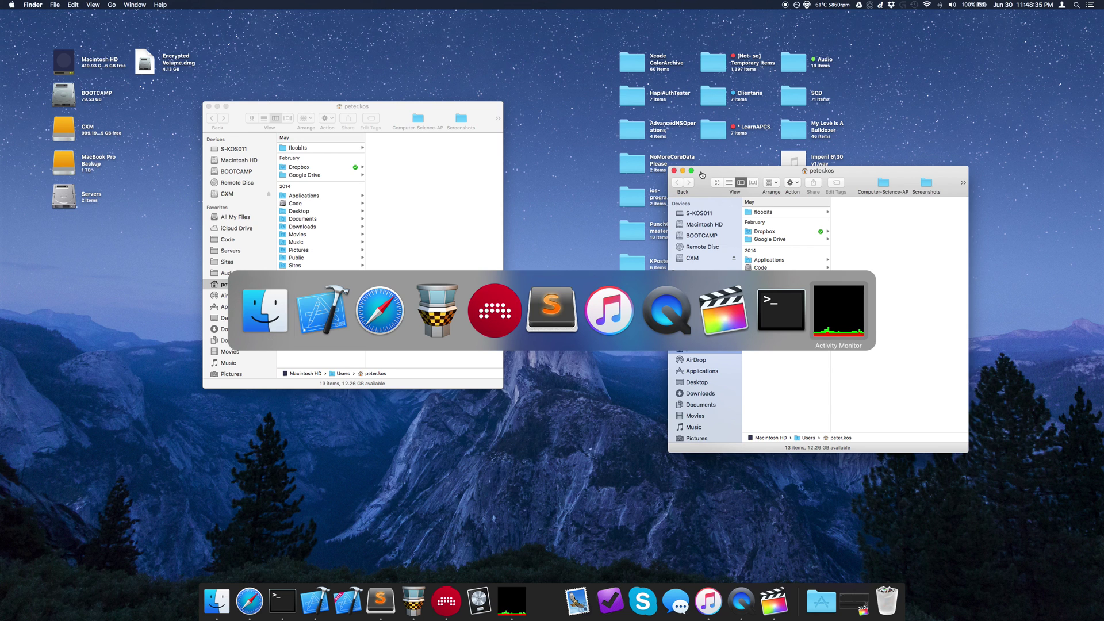
# - Focus the left Finder window and cycle between the two separated Finder windows
pyautogui.click(370, 328)
pyautogui.press('super+grave')
pyautogui.press('super+grave')
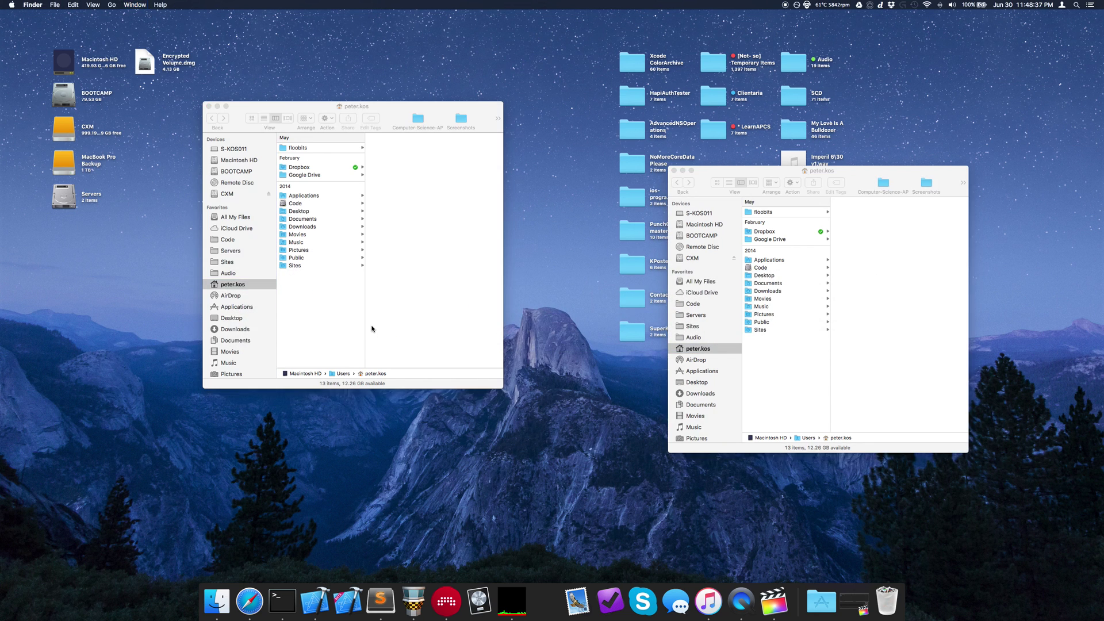
# - Cycle focus between the two separated Finder windows and move the left one slightly up
pyautogui.press('super+grave')
pyautogui.press('super+grave')
pyautogui.press('super+grave')
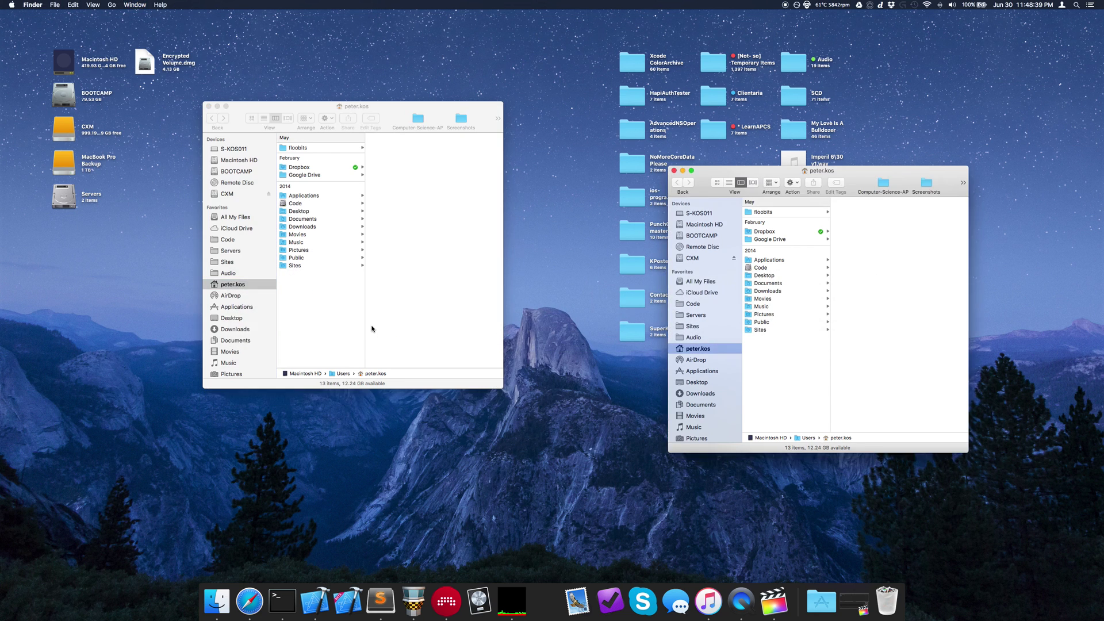
pyautogui.press('super+grave')
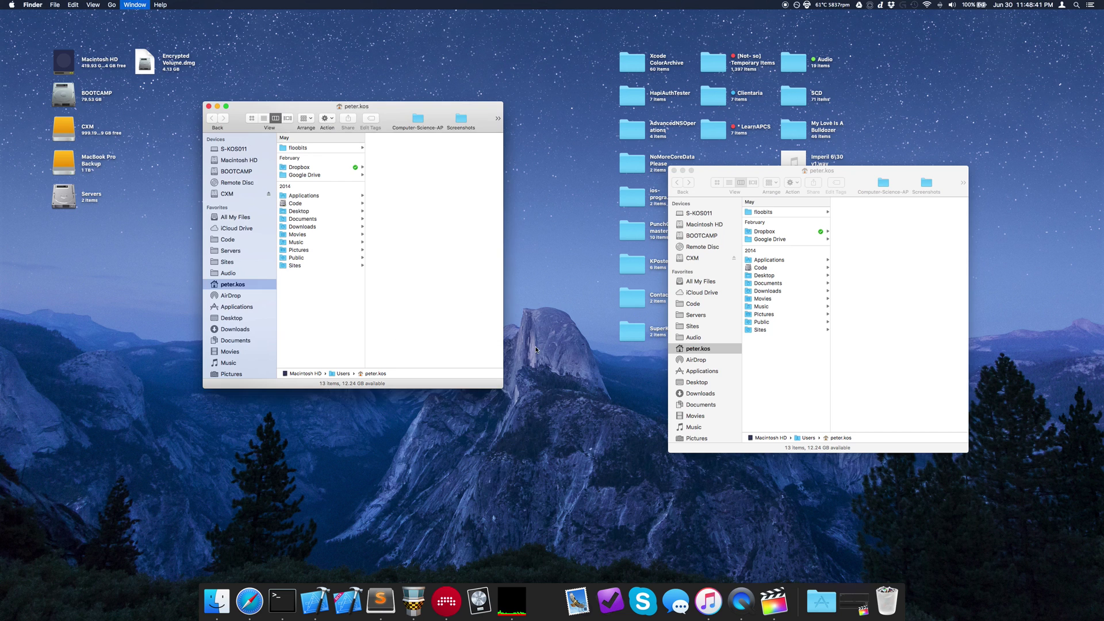
pyautogui.moveTo(283, 108); pyautogui.dragTo(267, 56)
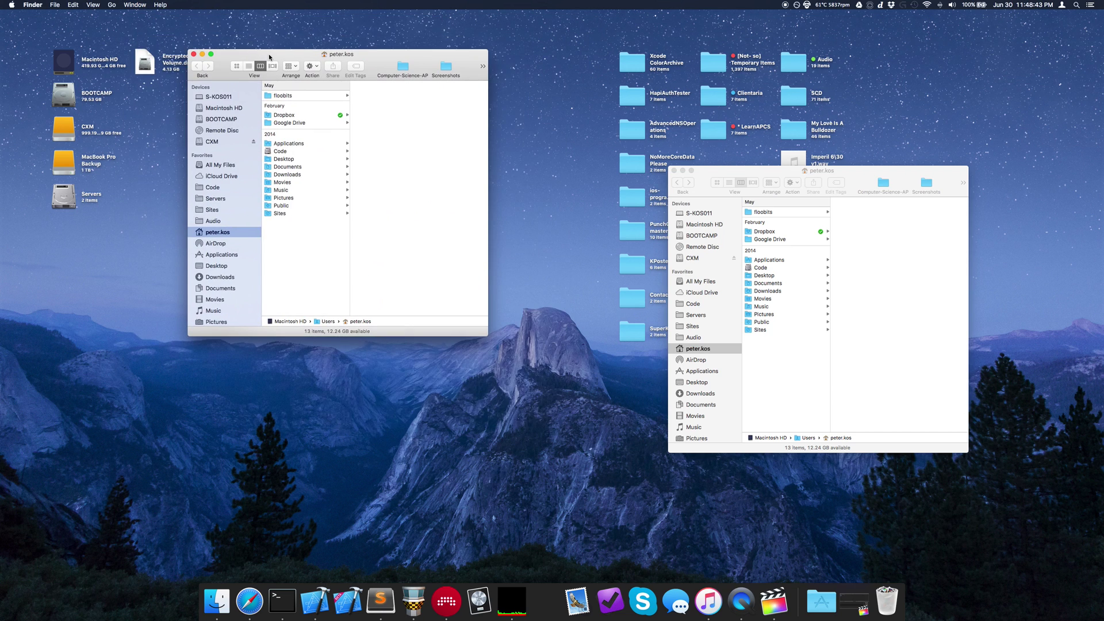
# - Replace all open Finder windows with two new ones snapped to the right and left halves of the screen
pyautogui.press('super+alt+w')
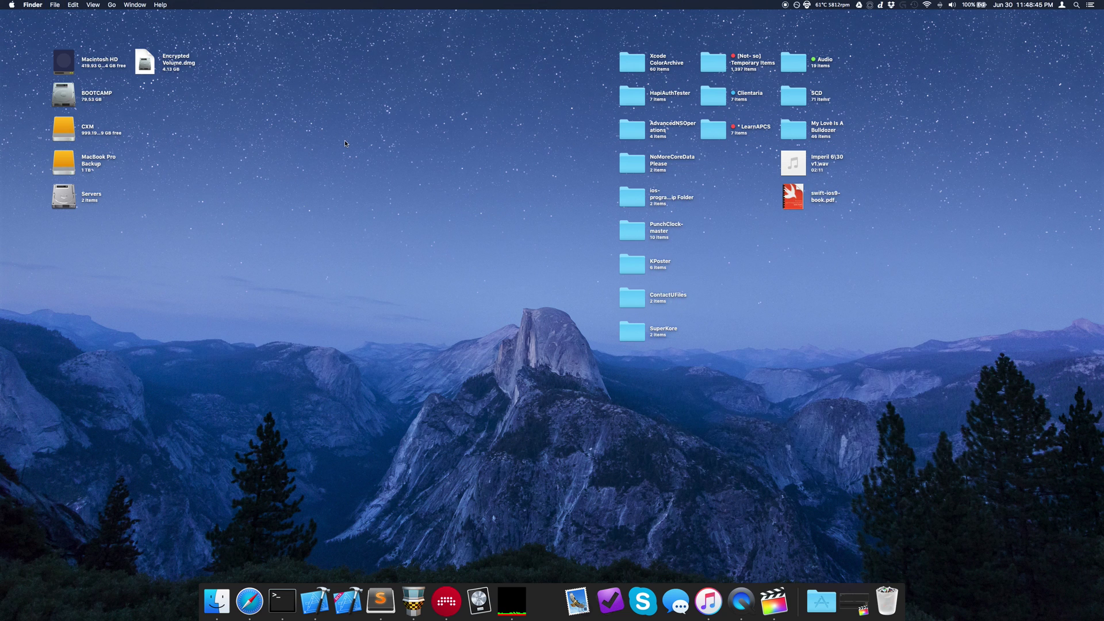
pyautogui.press('super+n')
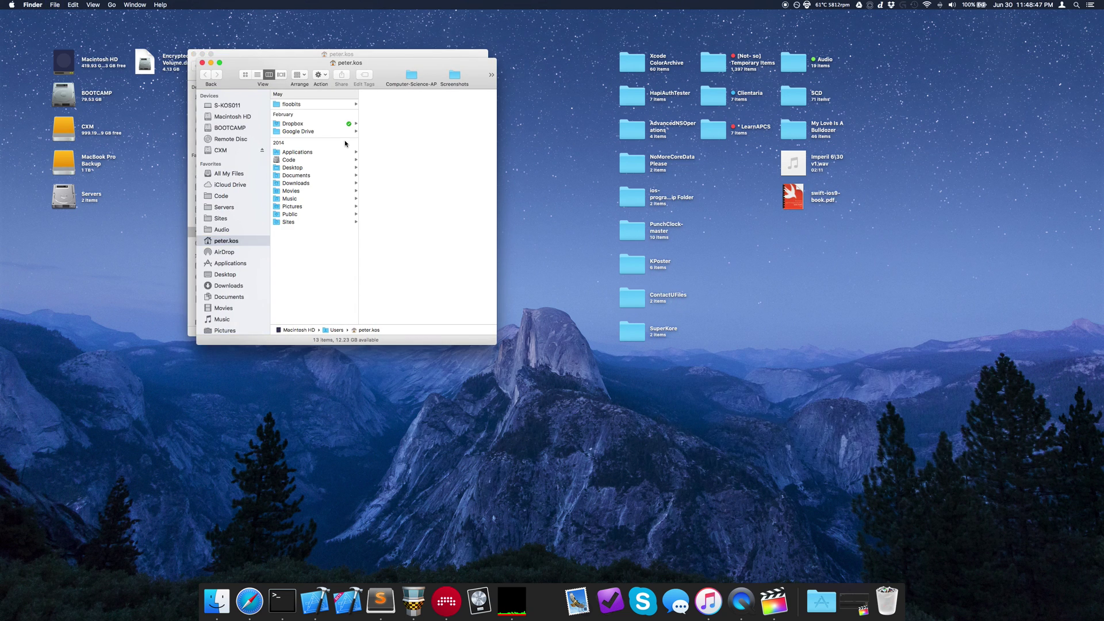
pyautogui.press('super+alt+Right')
pyautogui.press('super+grave')
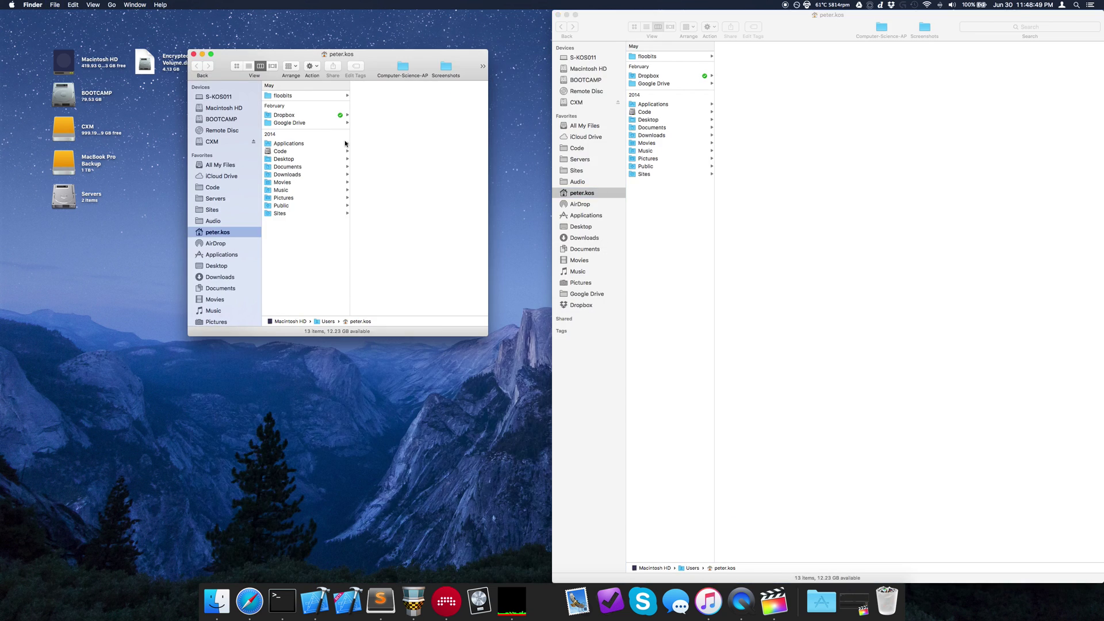
pyautogui.press('super+alt+Left')
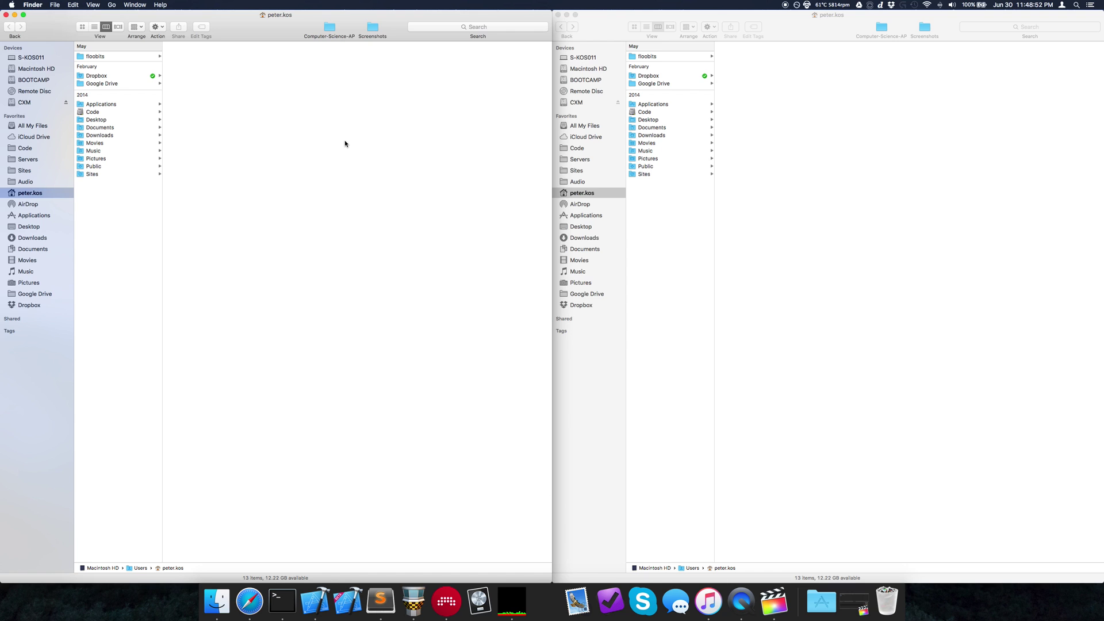
# - Replace the two tiled Finder windows with a single one, shrunk to about a third of the screen's width and moved away from the corner
pyautogui.press('super+w')
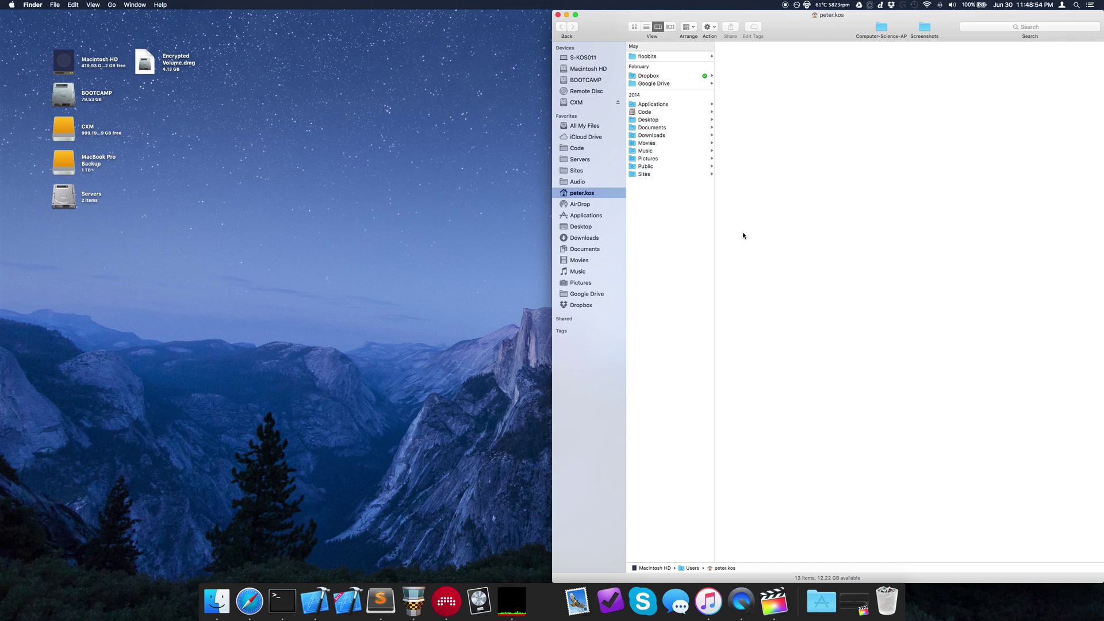
pyautogui.press('super+w')
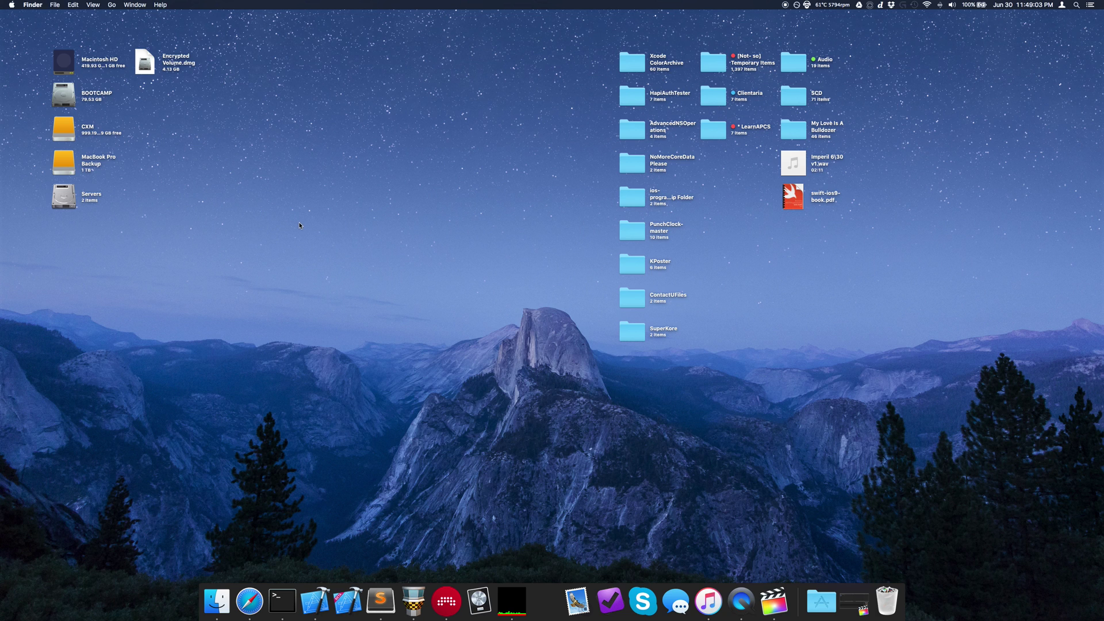
pyautogui.moveTo(406, 167); pyautogui.dragTo(420, 332)
pyautogui.press('super+n')
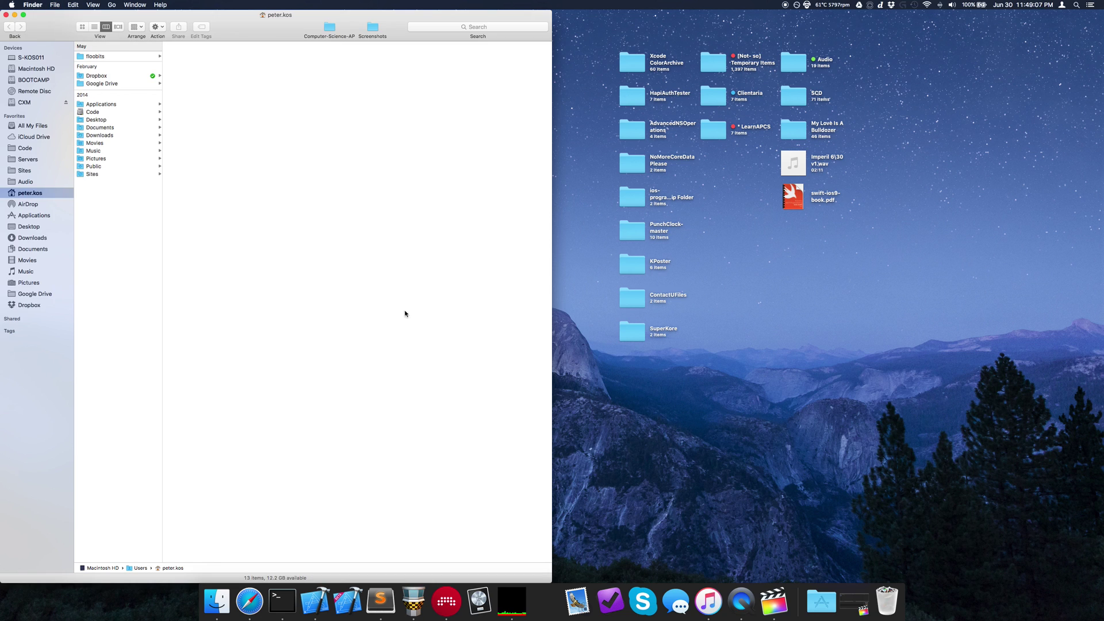
pyautogui.moveTo(1, 583); pyautogui.dragTo(166, 346)
pyautogui.moveTo(224, 32); pyautogui.dragTo(285, 152)
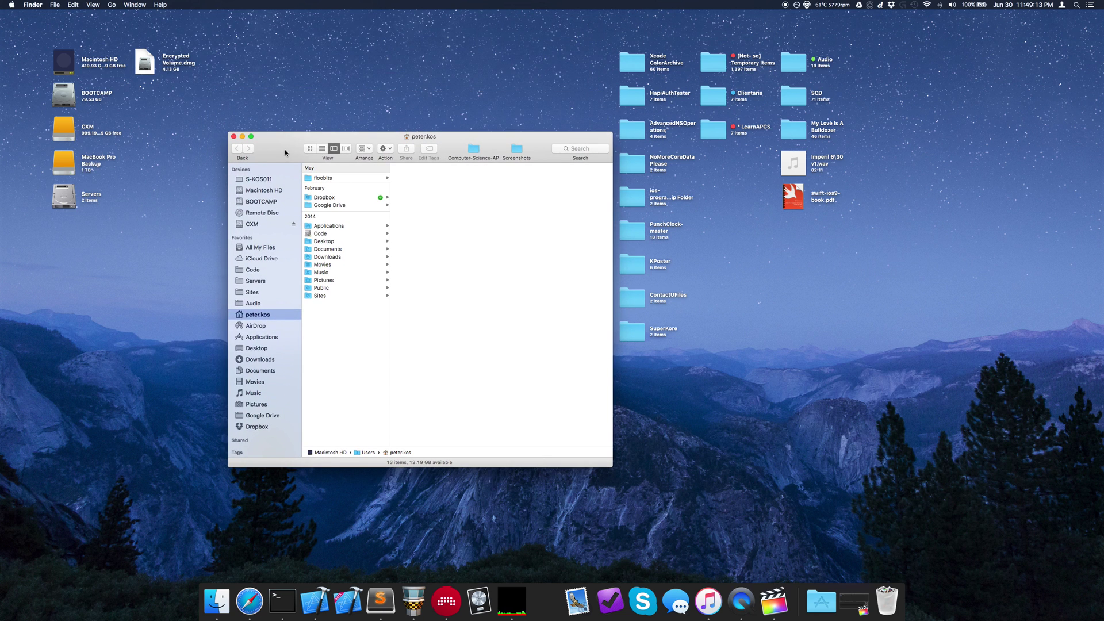
# - Snap the Finder window to the left edge and cycle repeatedly through half, two-thirds and one-third widths, ending at two-thirds
pyautogui.press('super+alt+Left')
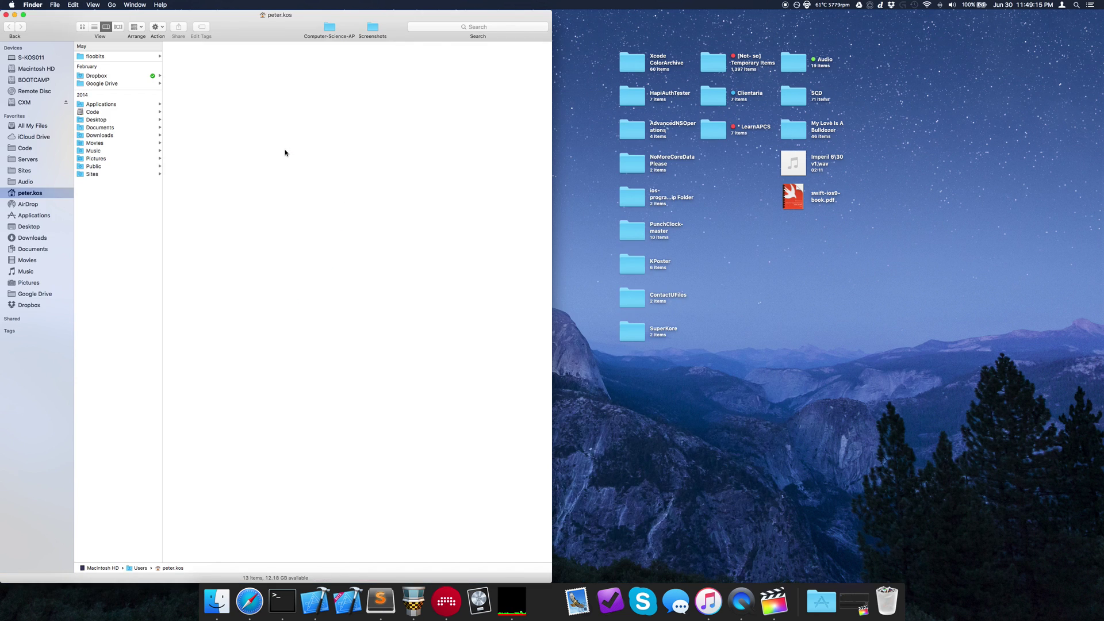
pyautogui.press('super+alt+Left')
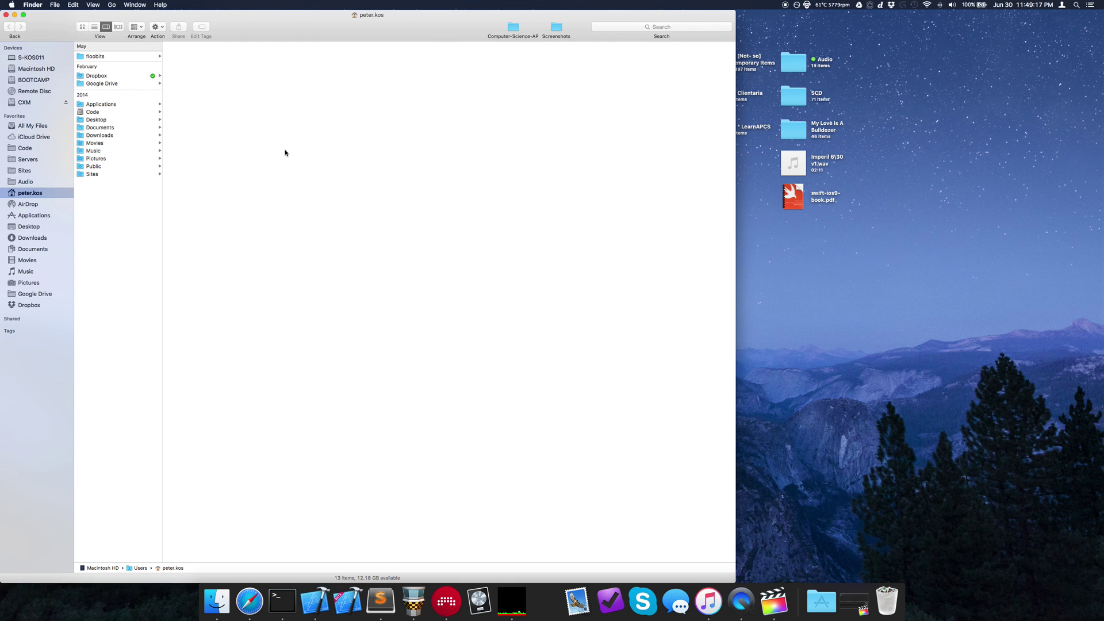
pyautogui.press('super+alt+Left')
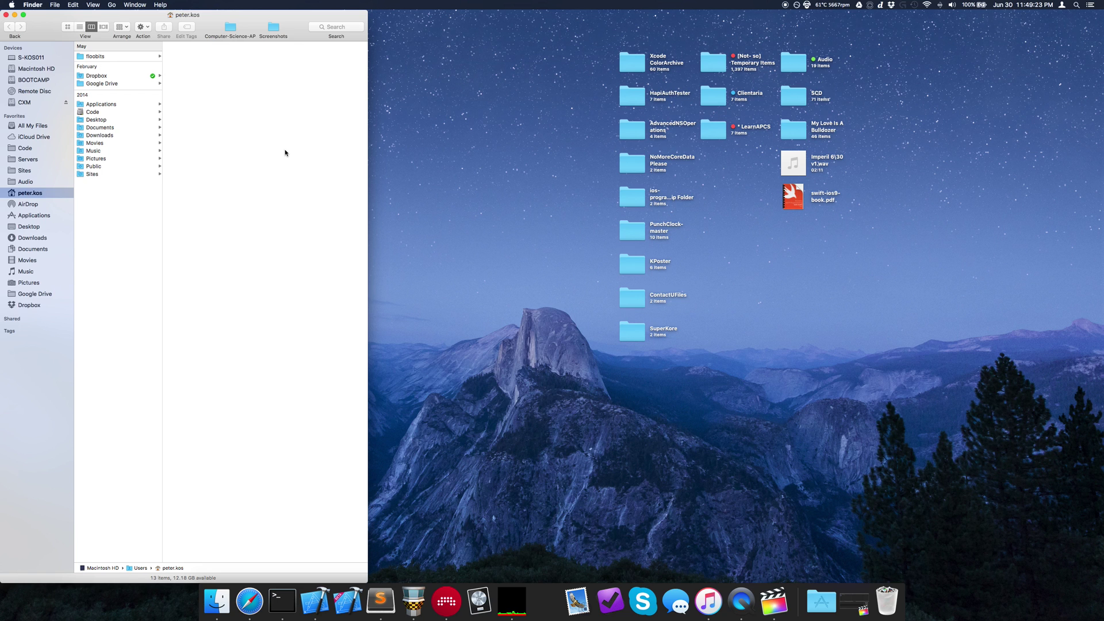
pyautogui.press('super+alt+Left')
pyautogui.press('super+alt+Left')
pyautogui.press('super+alt+Left')
pyautogui.press('super+alt+Left')
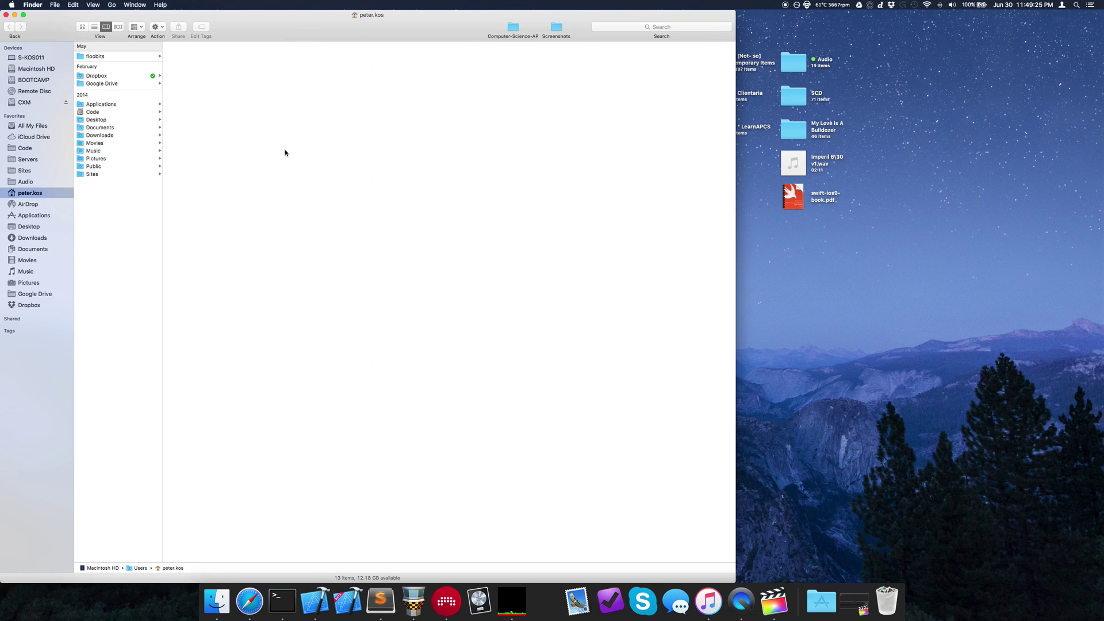
pyautogui.press('super+alt+Left')
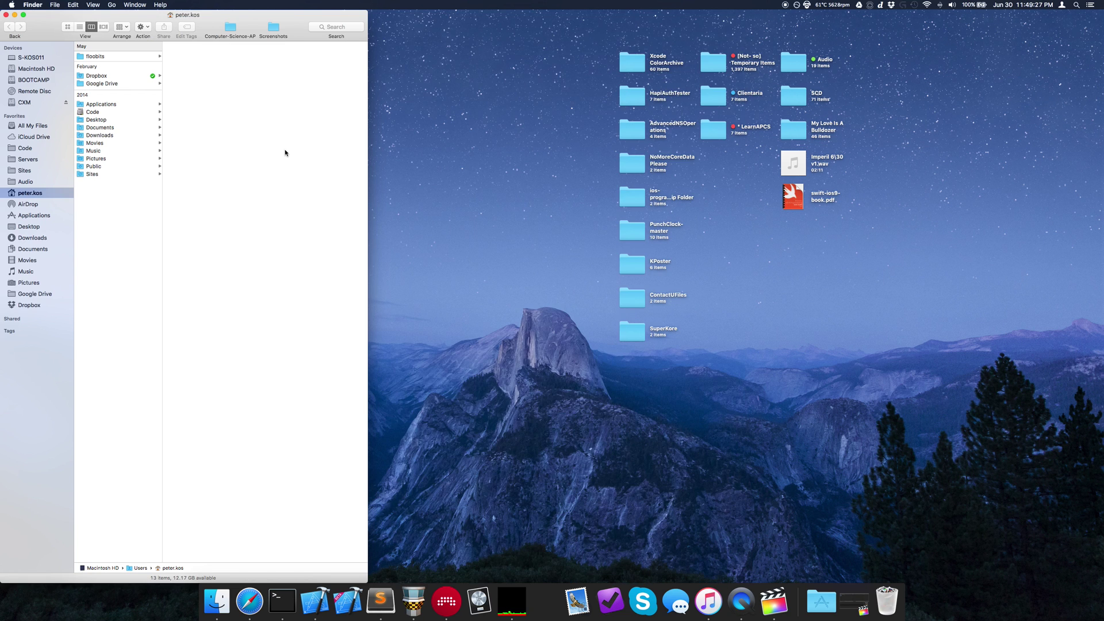
pyautogui.press('super+alt+Left')
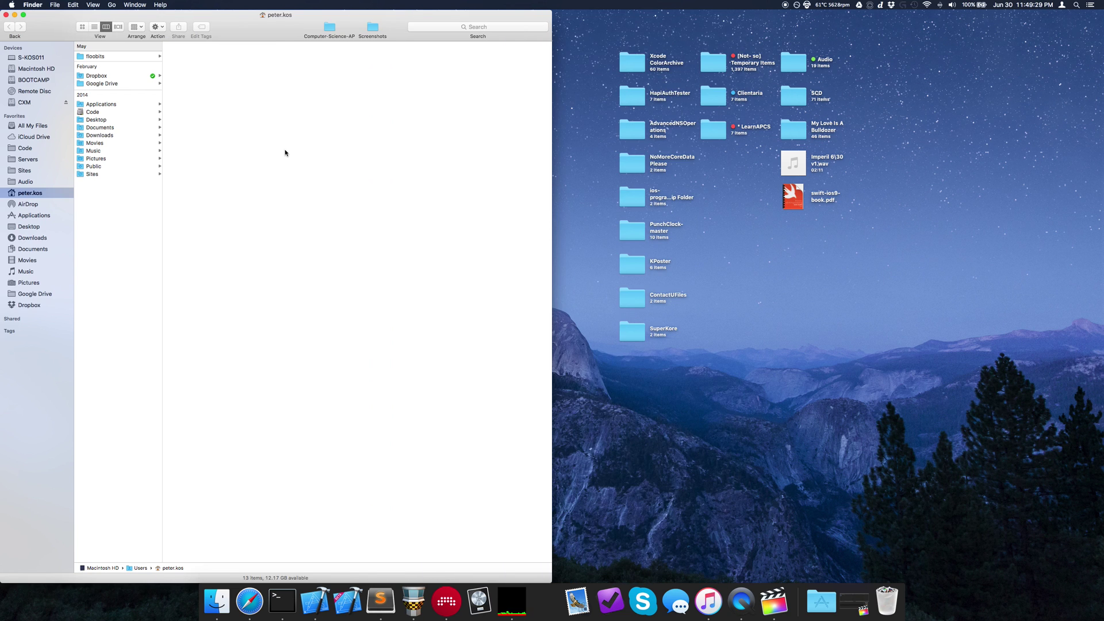
pyautogui.press('super+alt+Left')
pyautogui.press('super+alt+Left')
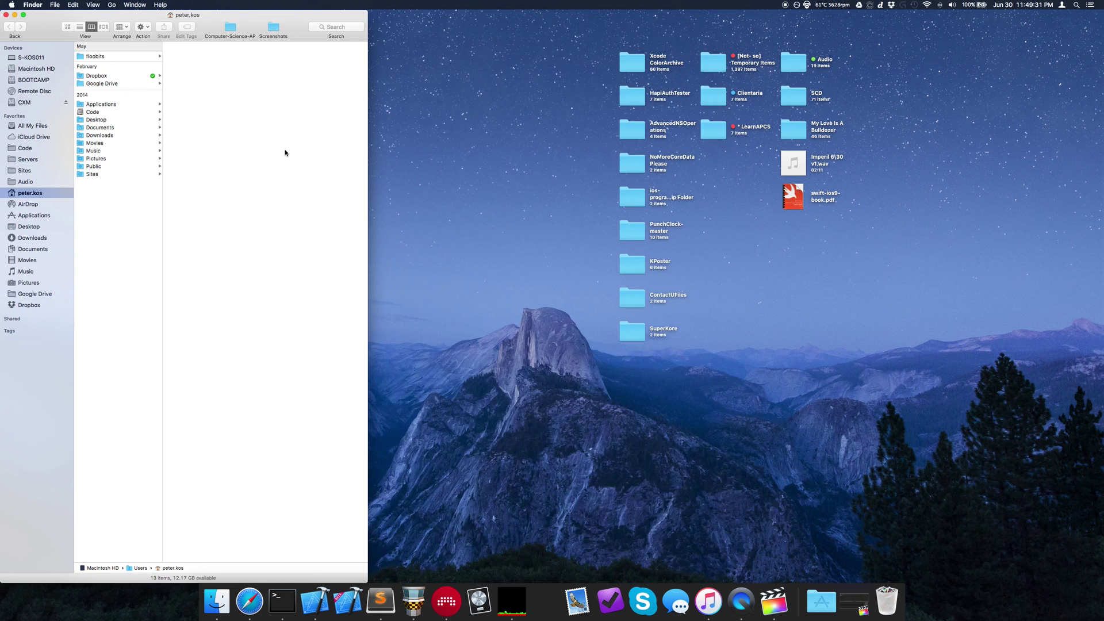
pyautogui.press('super+alt+Left')
pyautogui.press('super+alt+Left')
pyautogui.press('super+alt+Left')
pyautogui.press('super+alt+Left')
pyautogui.press('super+alt+Left')
pyautogui.press('super+alt+Left')
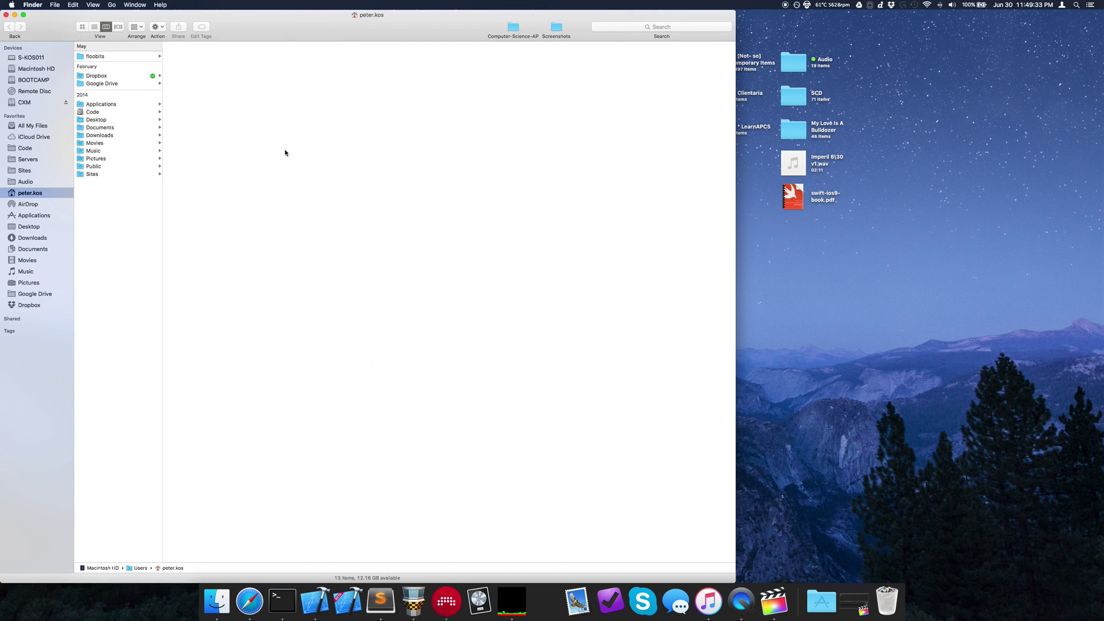
pyautogui.press('super+alt+Left')
pyautogui.press('super+alt+Left')
# - Open a second Finder window and snap it to the right edge, cycling its width until it fills the remaining third
pyautogui.press('super+alt+Right')
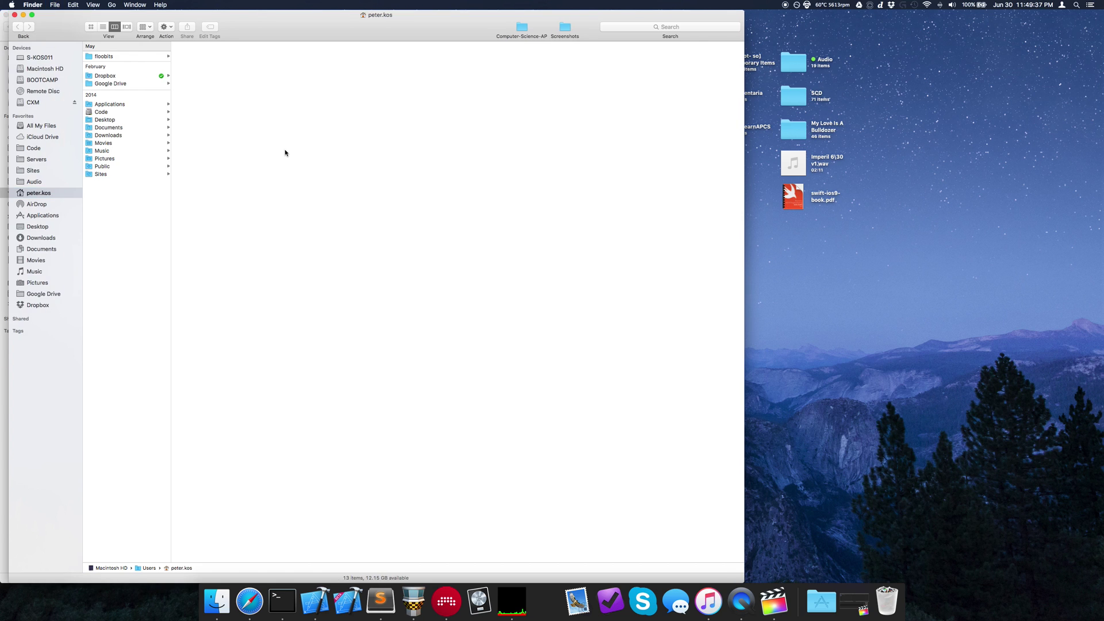
pyautogui.press('super+n')
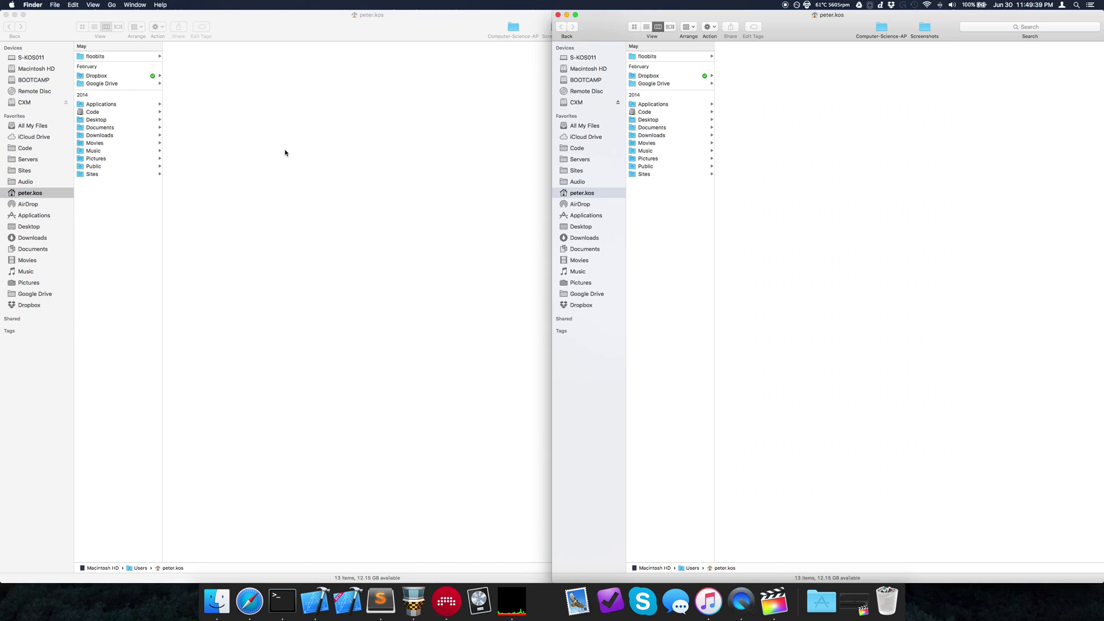
pyautogui.press('alt+super+Right')
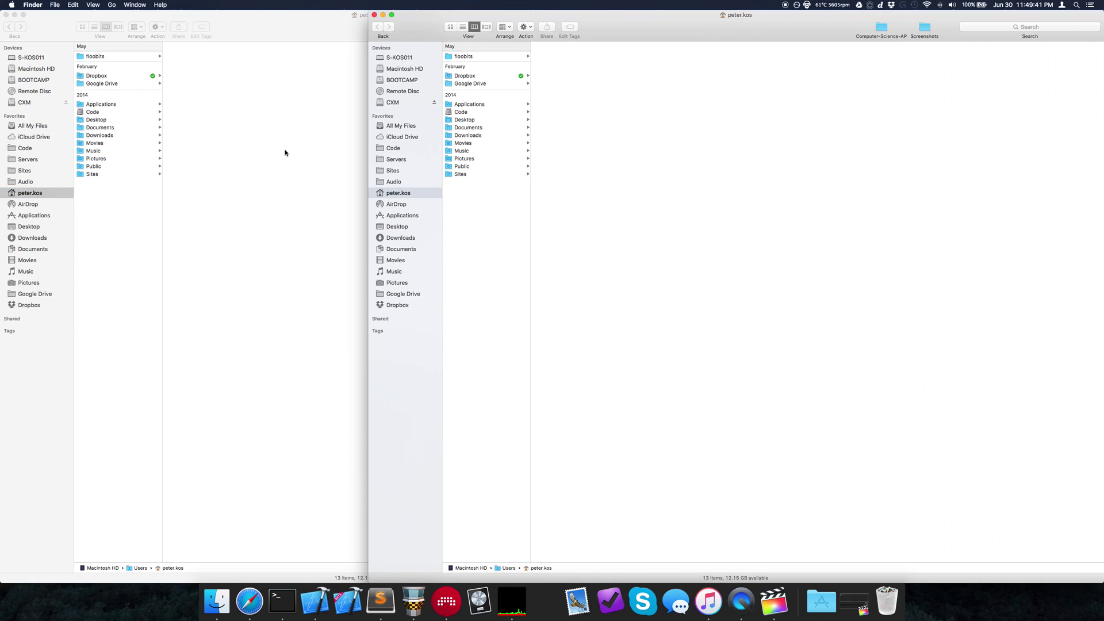
pyautogui.press('alt+super+Right')
# - Switch focus back and forth between the wide left Finder window and the narrow right one
pyautogui.click(284, 153)
pyautogui.click(1018, 229)
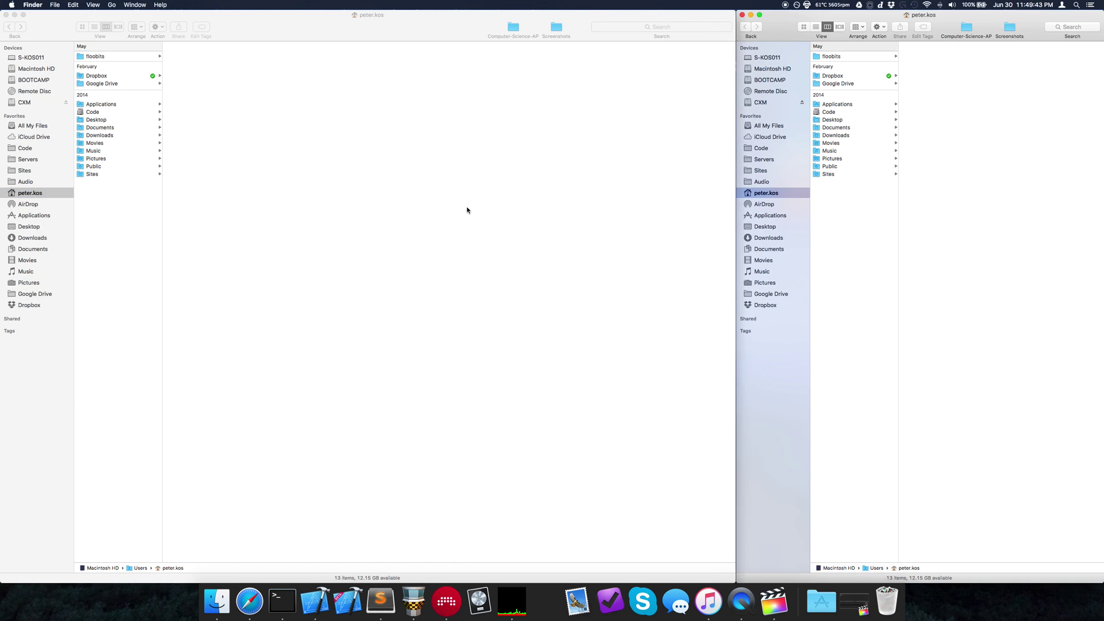
pyautogui.click(468, 208)
pyautogui.click(1028, 201)
pyautogui.click(687, 274)
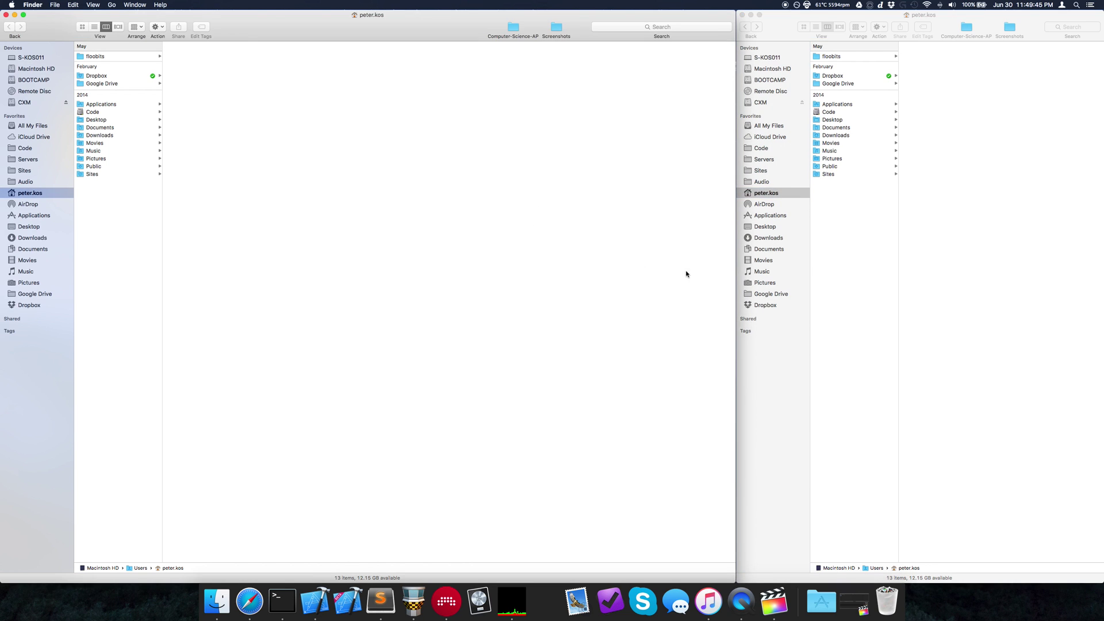
pyautogui.click(848, 387)
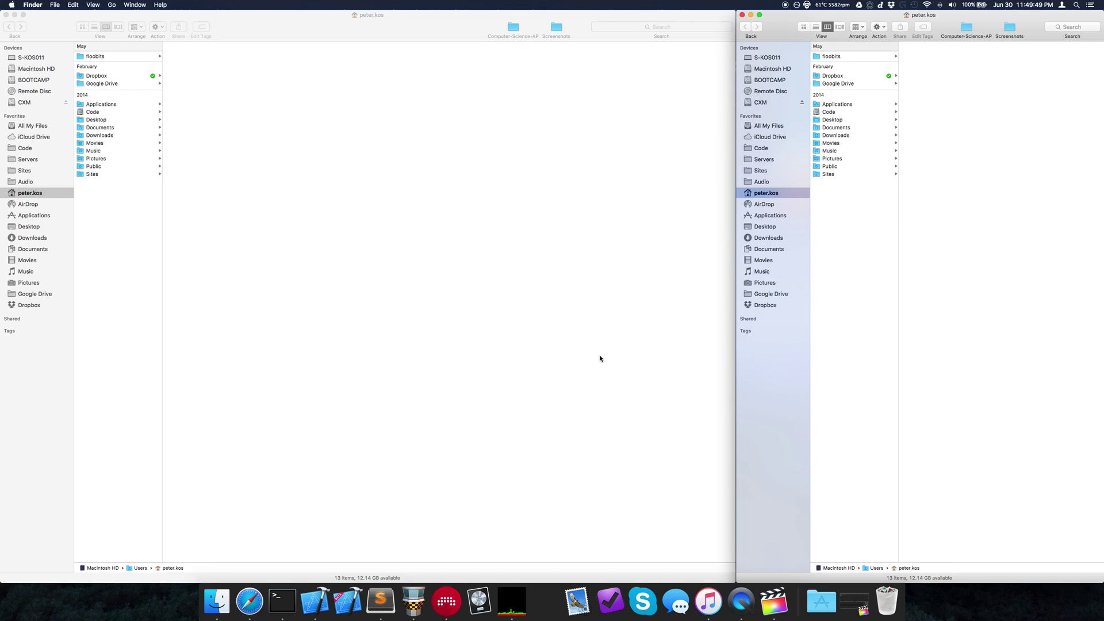
pyautogui.click(593, 304)
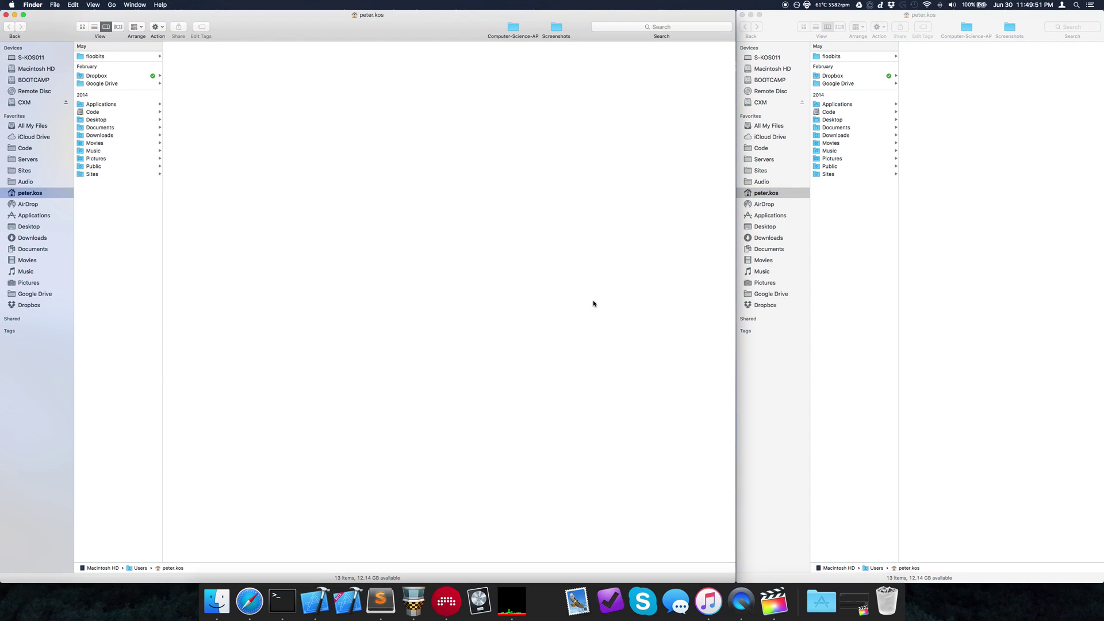
# - Close the narrow right Finder window and snap the remaining one to the top edge, cycling its height and ending at two-thirds
pyautogui.press('super+w')
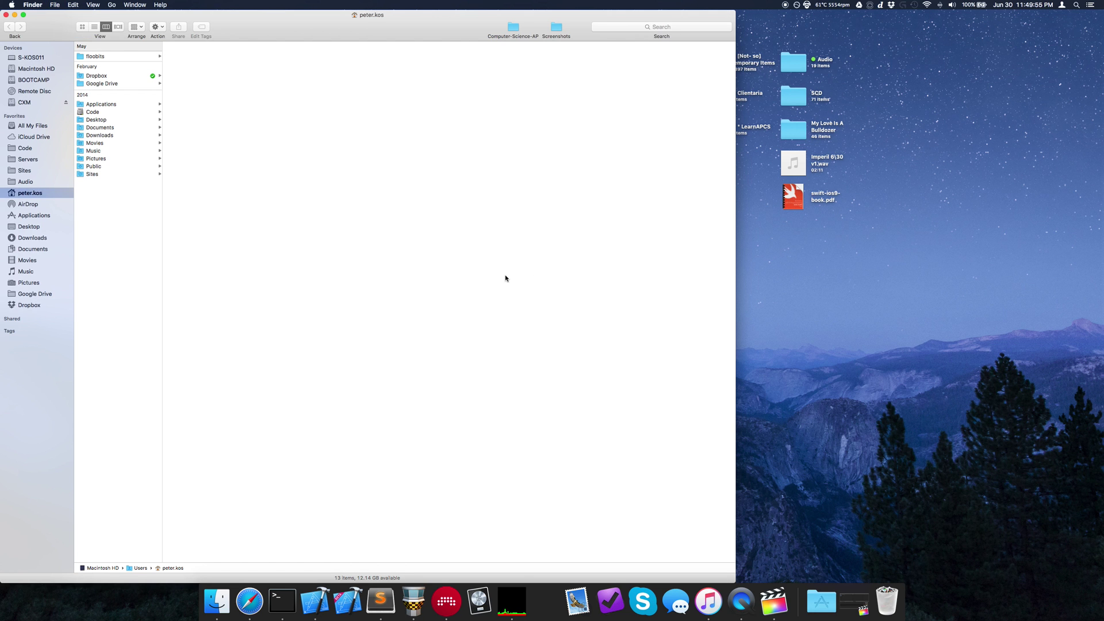
pyautogui.press('super+alt+Up')
pyautogui.press('super+alt+Up')
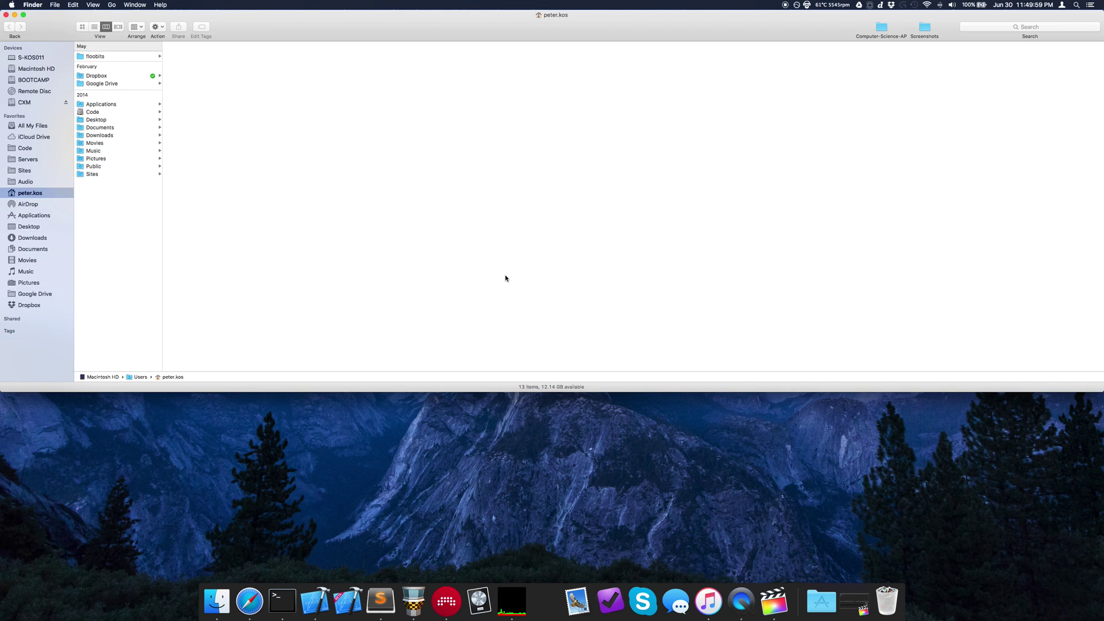
pyautogui.press('super+alt+Up')
pyautogui.press('super+alt+Up')
pyautogui.press('super+alt+Up')
pyautogui.press('super+alt+Up')
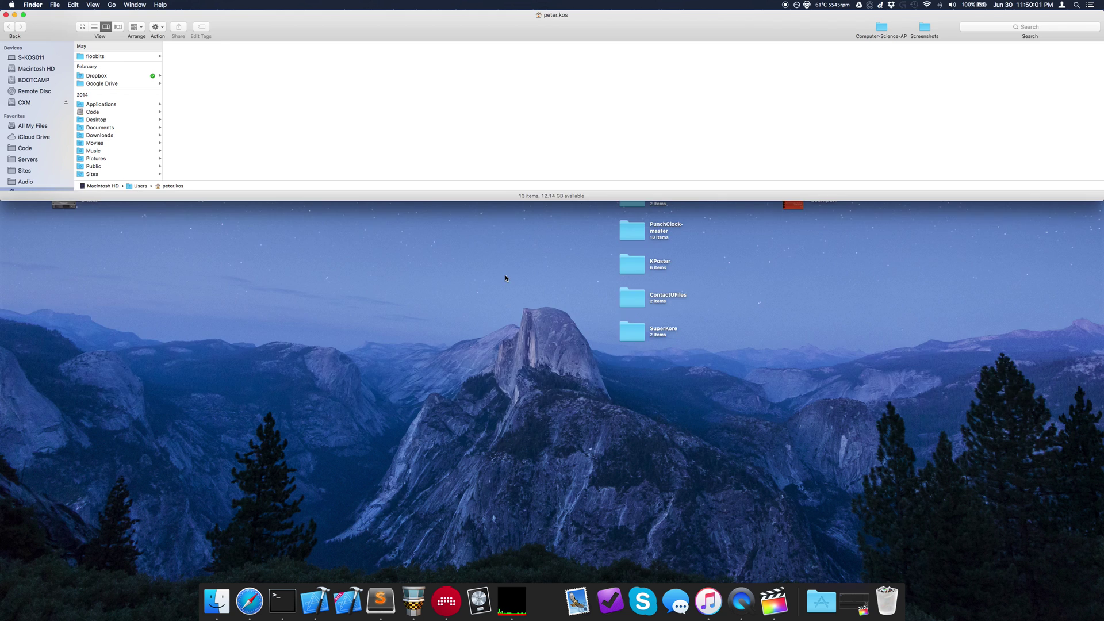
pyautogui.press('super+alt+Up')
pyautogui.press('super+alt+Up')
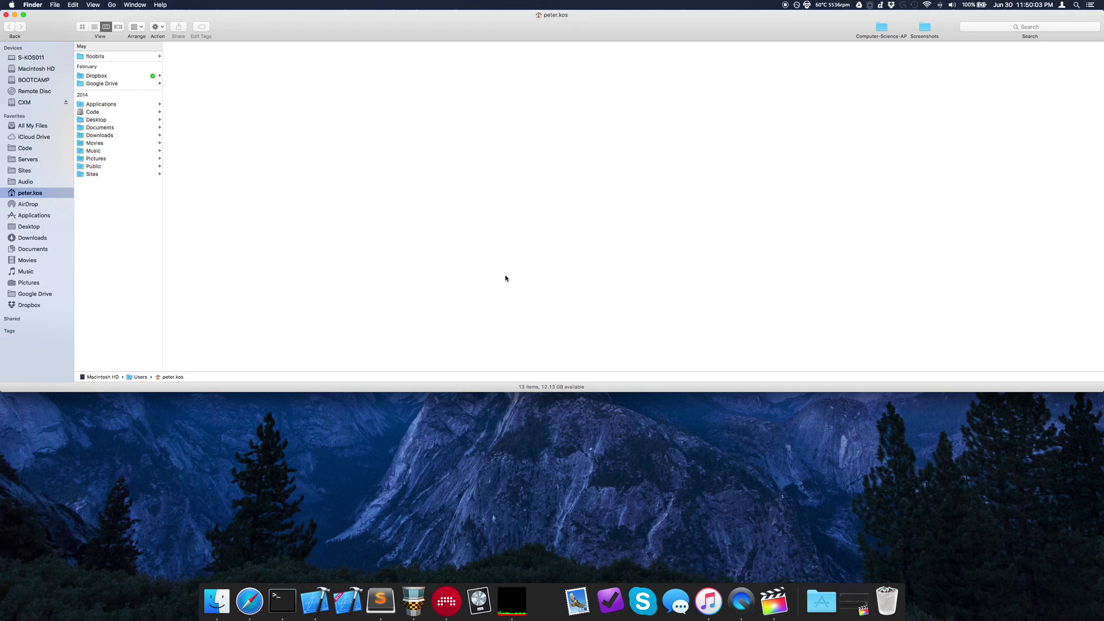
# - Center the Finder window on the desktop, narrow it to about a third of the screen's width and center it again
pyautogui.press('super+w')
pyautogui.press('super+n')
pyautogui.press('alt+super+c')
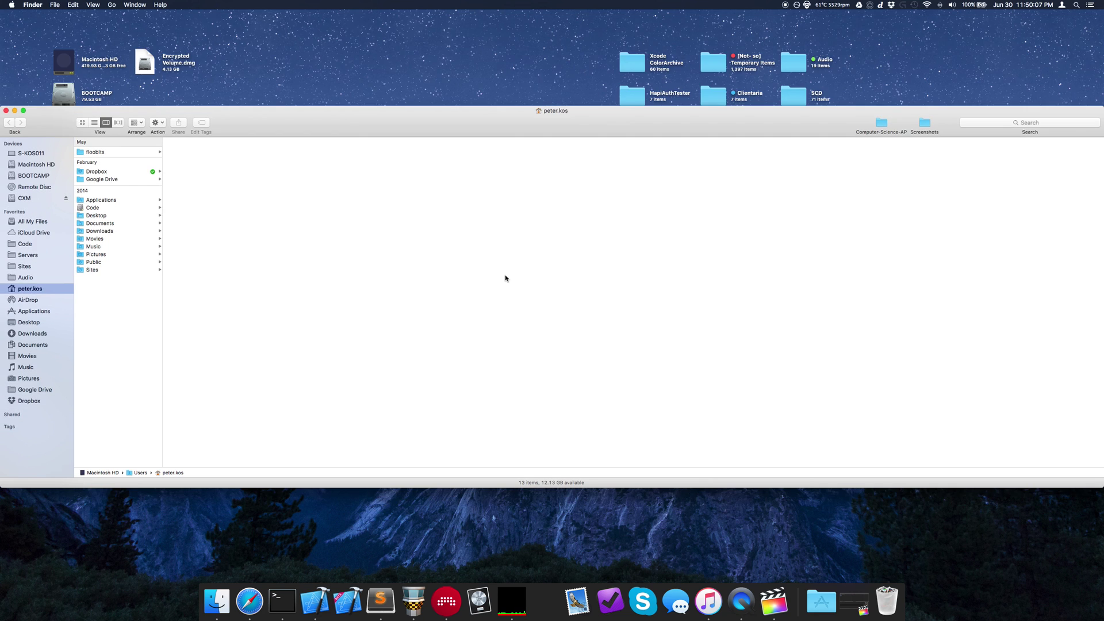
pyautogui.moveTo(1069, 452); pyautogui.dragTo(381, 451)
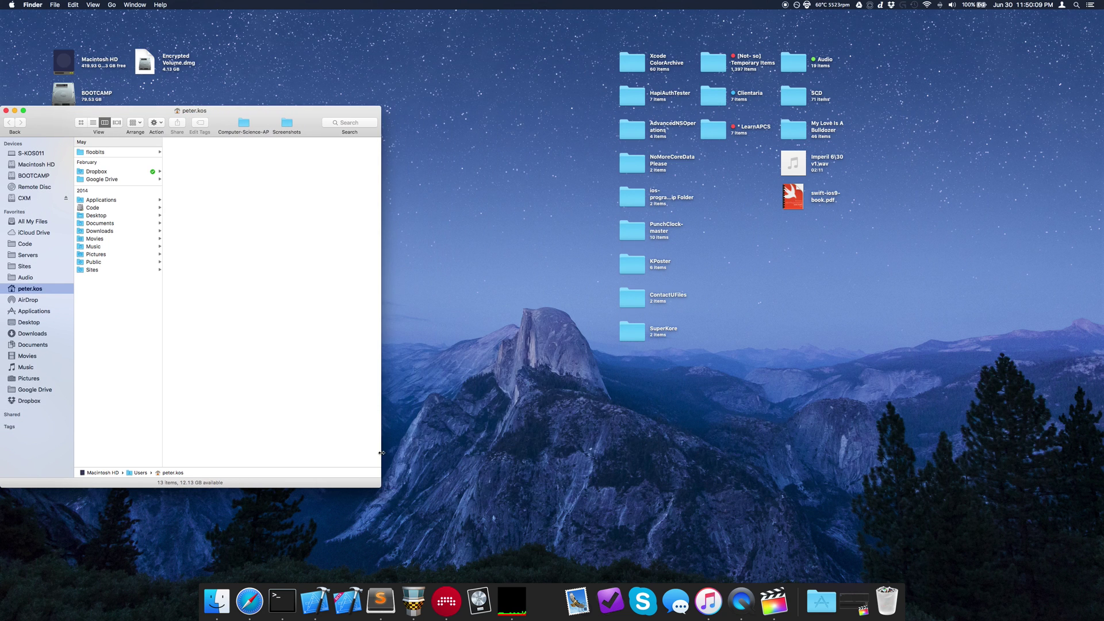
pyautogui.press('alt+super+c')
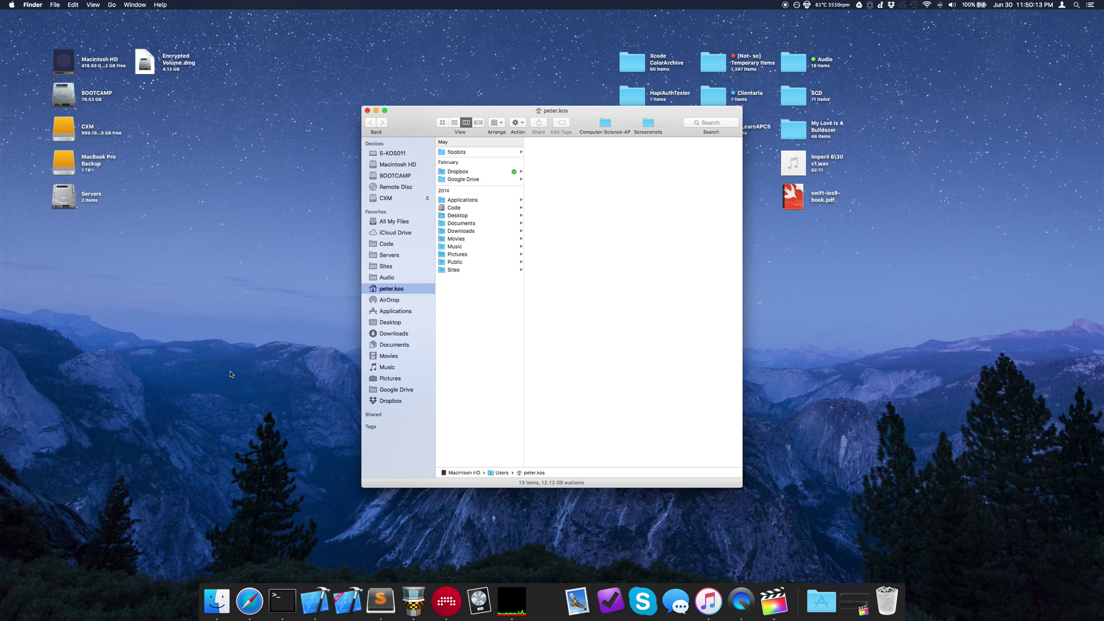
# - Snap the centered Finder window to the left edge and cycle its widths, and do the same at the right edge
pyautogui.press('alt+super+Left')
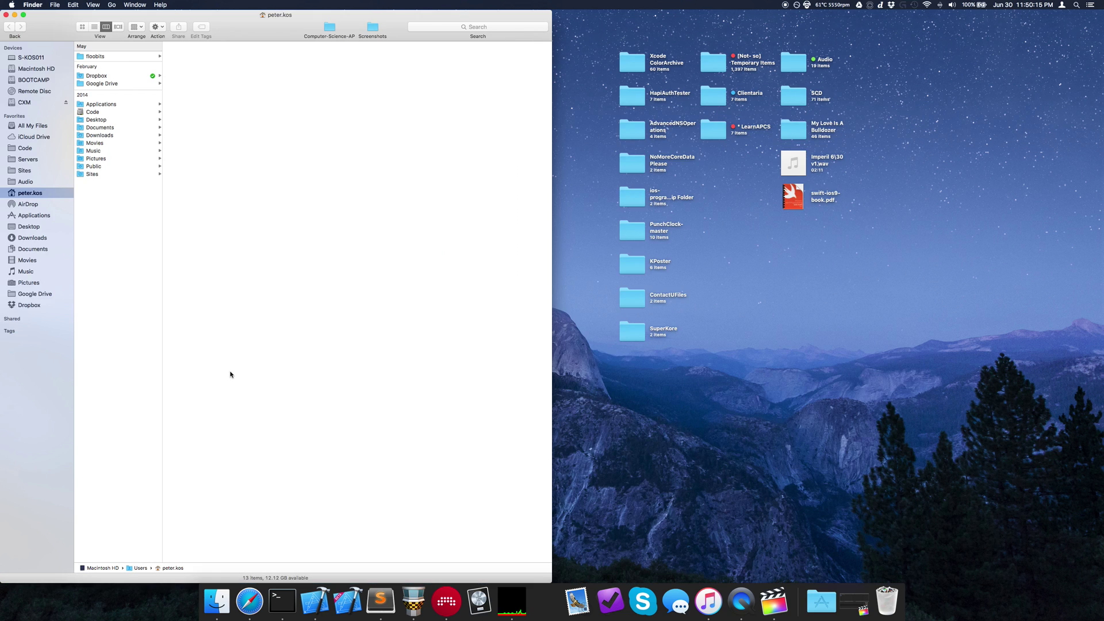
pyautogui.press('alt+super+Left')
pyautogui.press('alt+super+Left')
pyautogui.press('alt+super+Left')
pyautogui.press('alt+super+Right')
pyautogui.press('alt+super+Right')
pyautogui.press('alt+super+Right')
pyautogui.press('alt+super+Right')
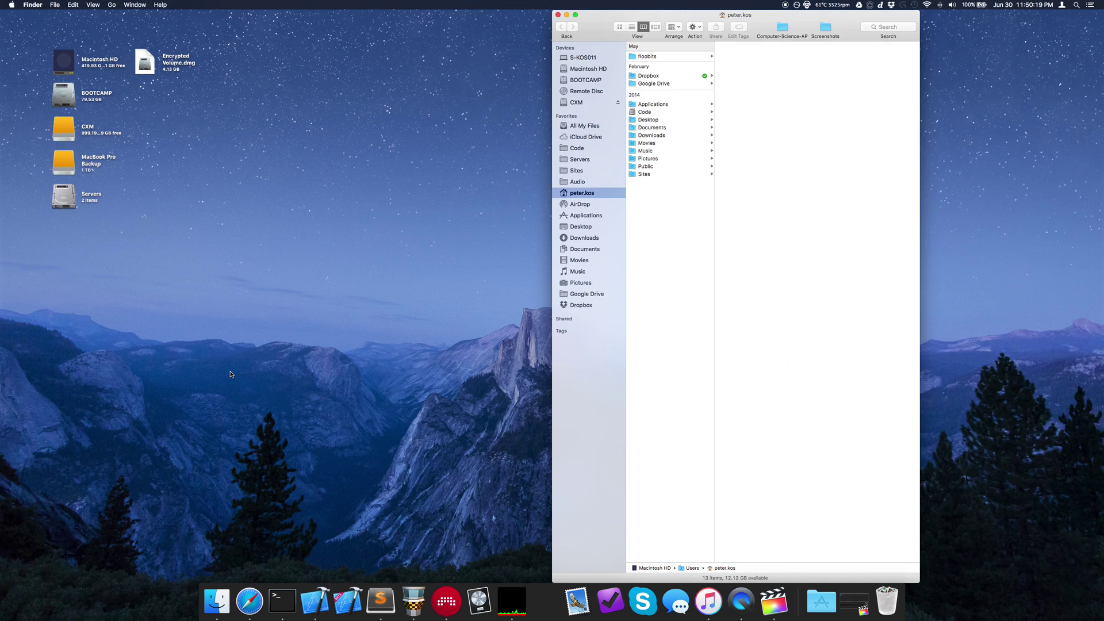
# - Snap the Finder window to the top edge and cycle its heights, and do the same at the bottom edge
pyautogui.press('ctrl+super+Left')
pyautogui.press('alt+super+Up')
pyautogui.press('alt+super+Up')
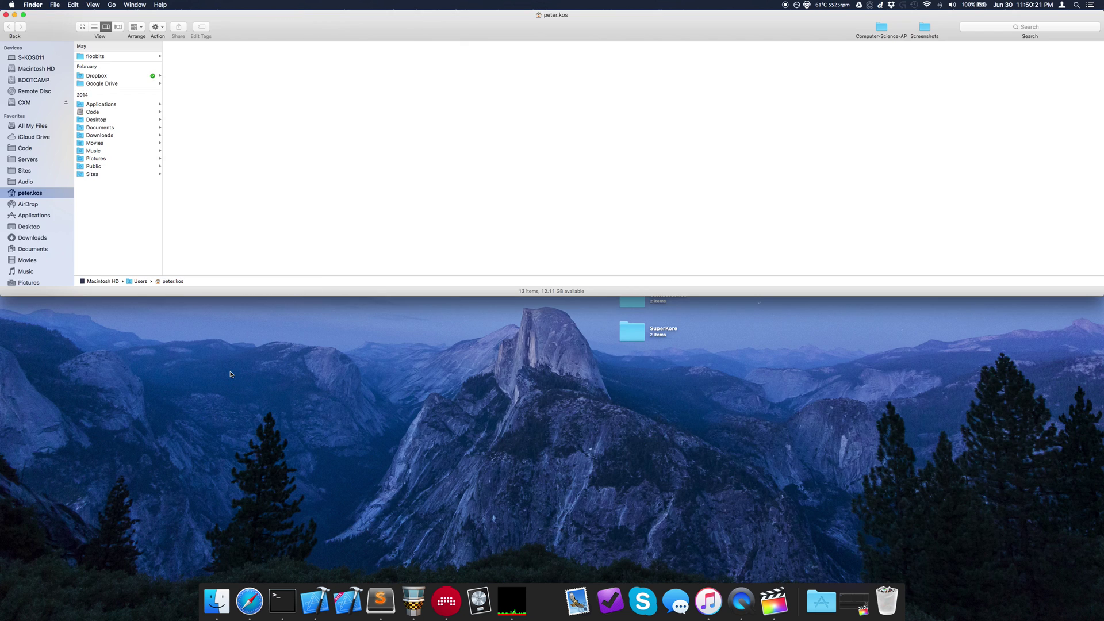
pyautogui.press('alt+super+Up')
pyautogui.press('alt+super+Up')
pyautogui.press('alt+super+Down')
pyautogui.press('alt+super+Down')
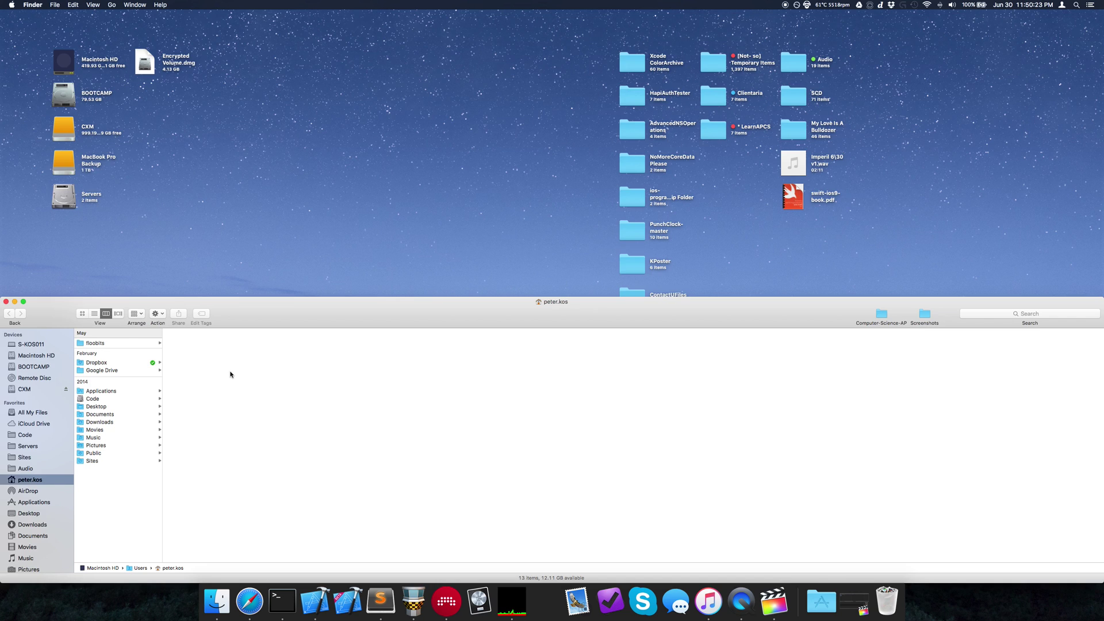
pyautogui.press('alt+super+Down')
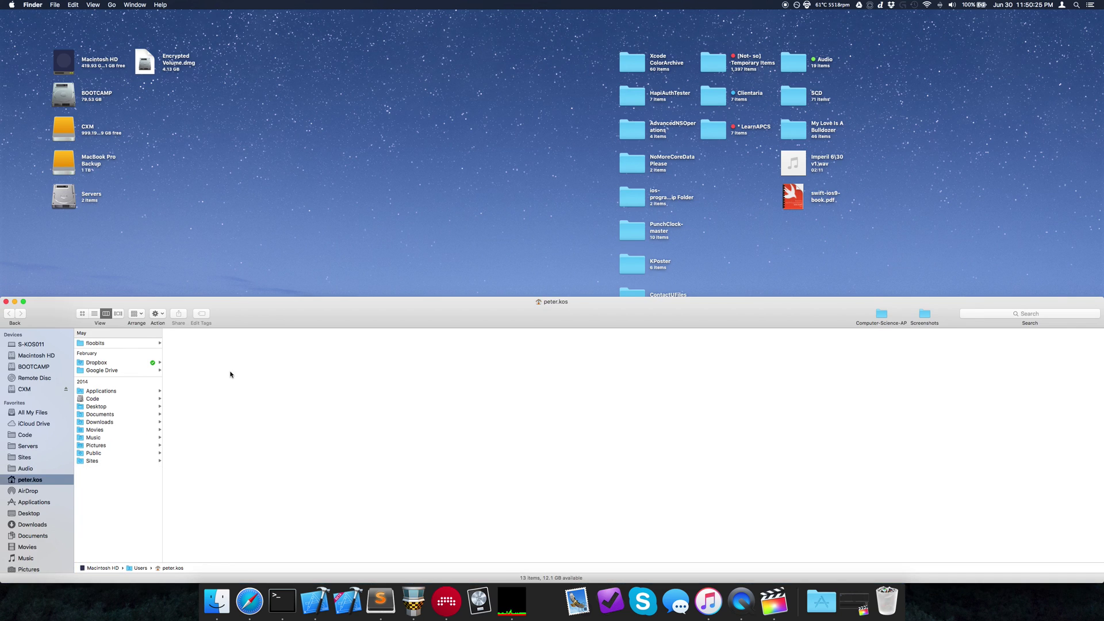
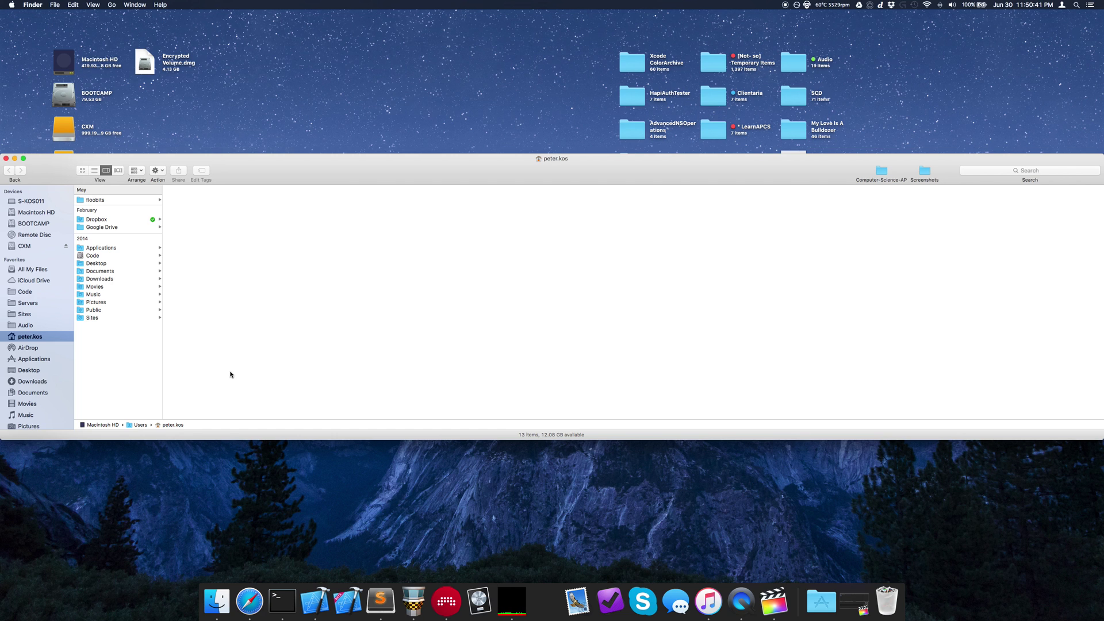
# - Snap the centered Finder window into the screen's upper-right quarter and across into the upper-left quarter
pyautogui.press('ctrl+super+Right')
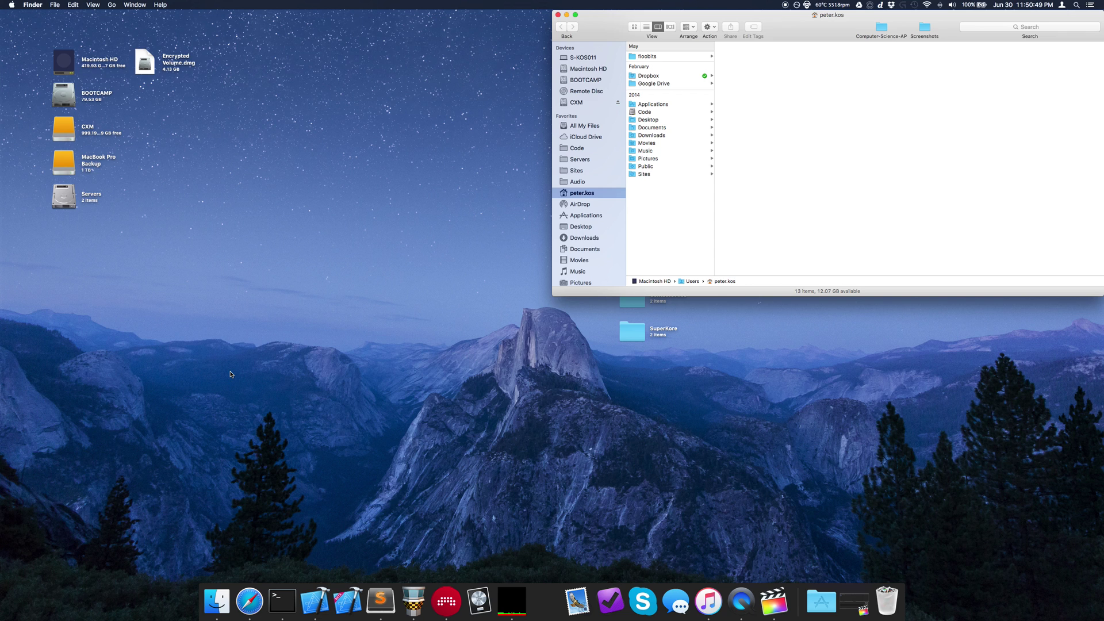
pyautogui.press('ctrl+super+Left')
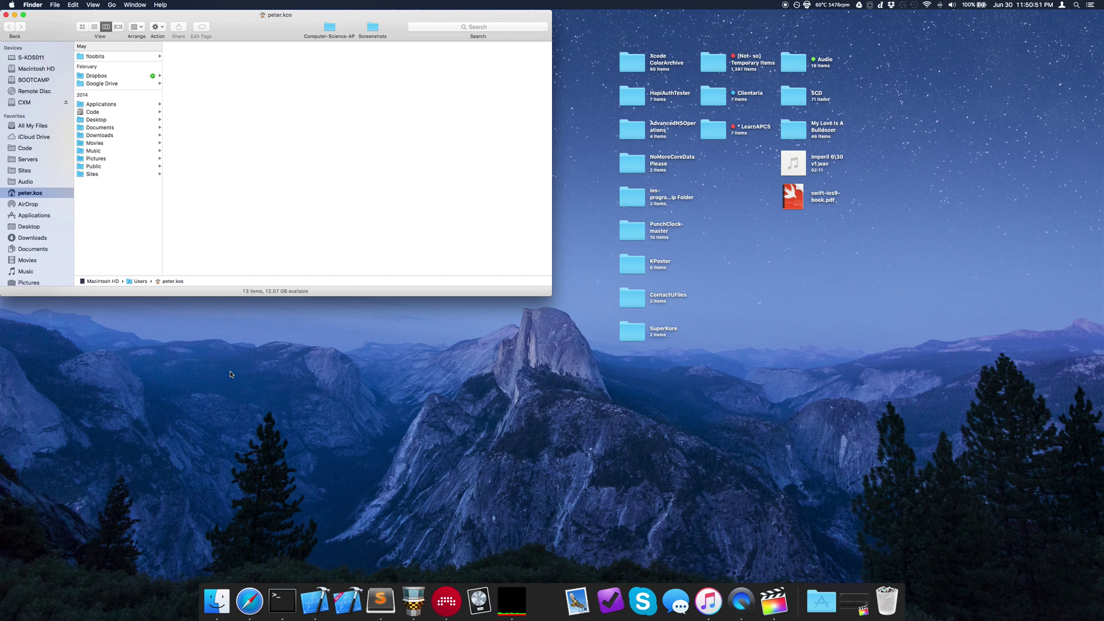
pyautogui.press('ctrl+super+Up')
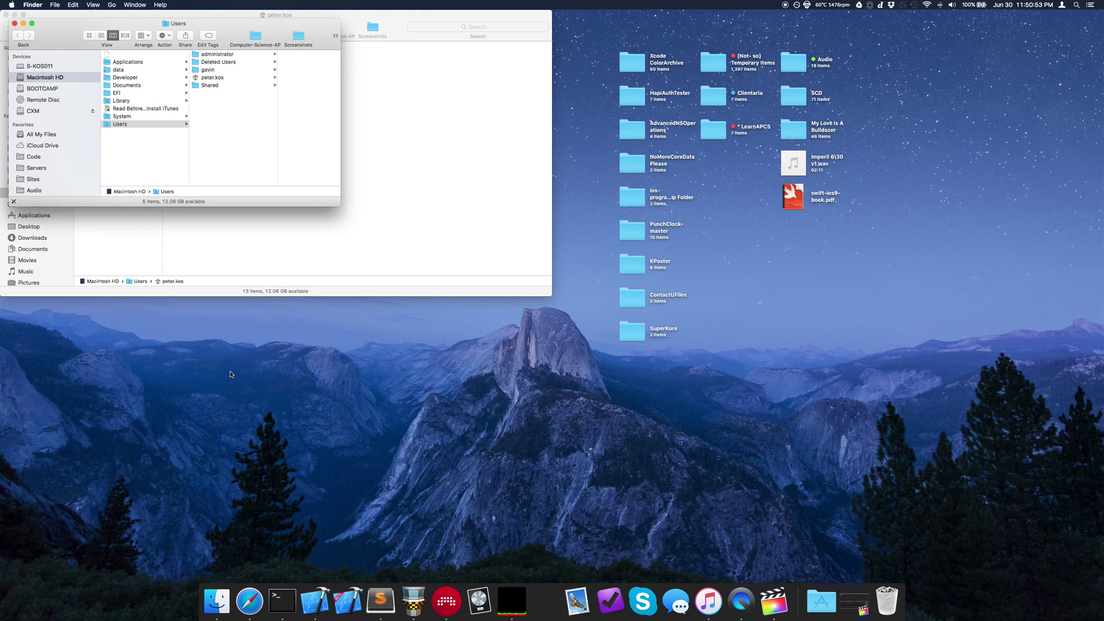
# - Close the extra Users window, and pull the remaining Finder window away from the corner and close it
pyautogui.press('super+w')
pyautogui.click(109, 5)
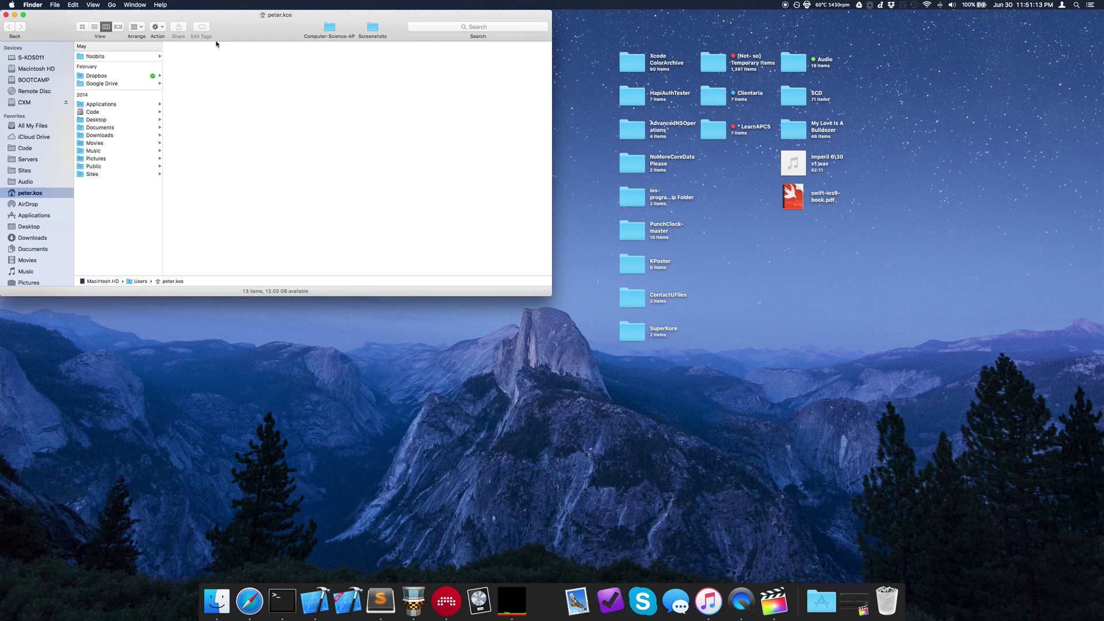
pyautogui.moveTo(231, 31); pyautogui.dragTo(258, 72)
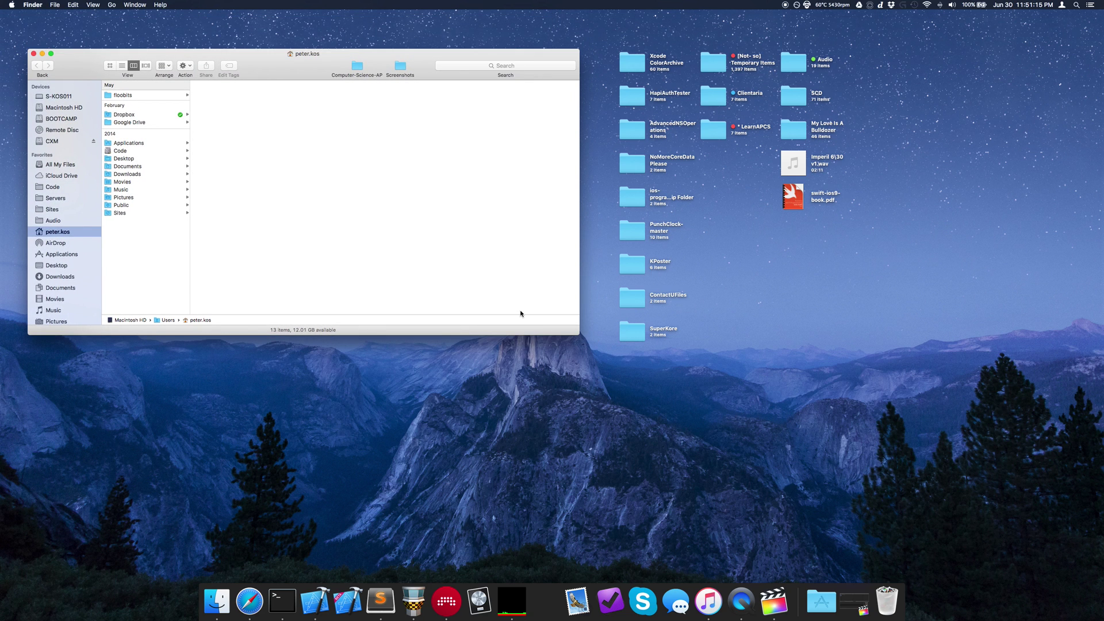
pyautogui.press('super+w')
# - Quit and relaunch Terminal, and move its new window down and away from the desktop's upper-left corner
pyautogui.rightClick(282, 601)
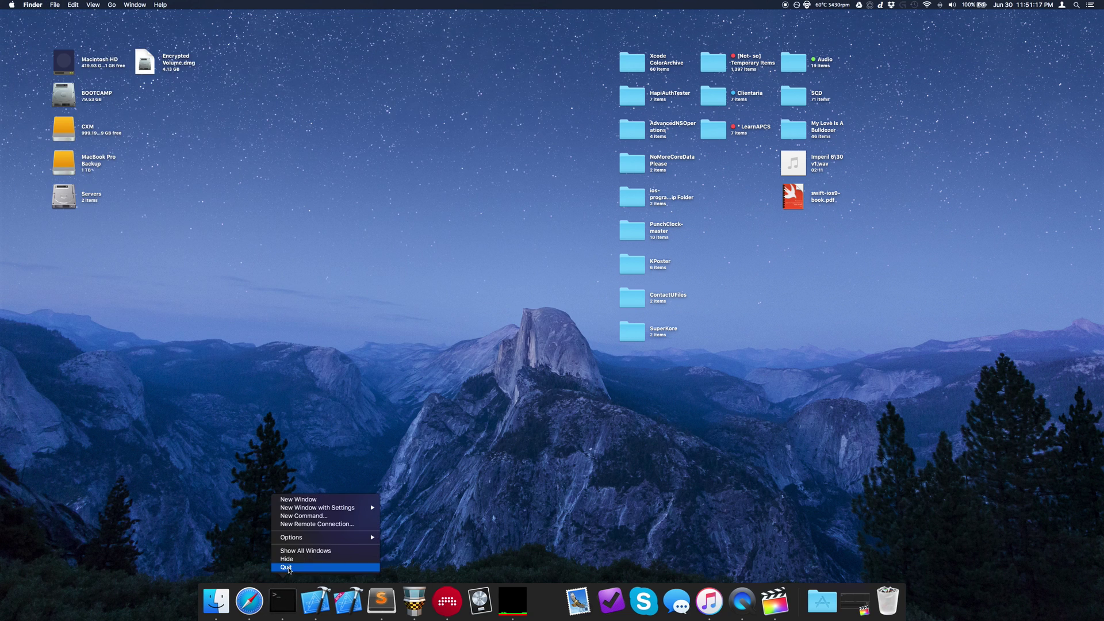
pyautogui.click(289, 568)
pyautogui.click(281, 601)
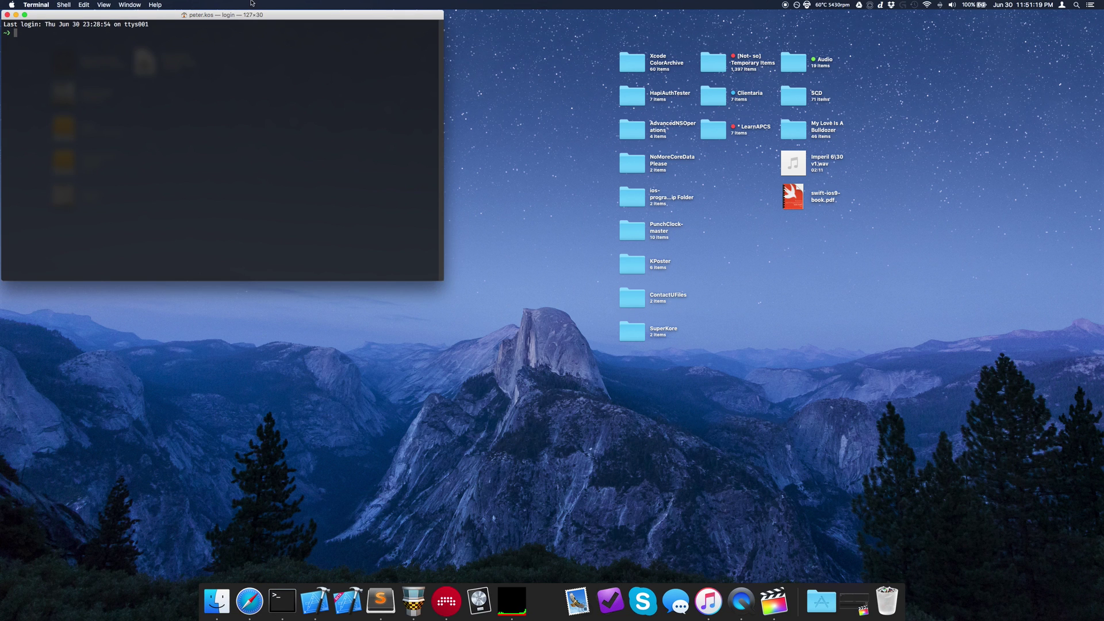
pyautogui.moveTo(251, 15); pyautogui.dragTo(301, 132)
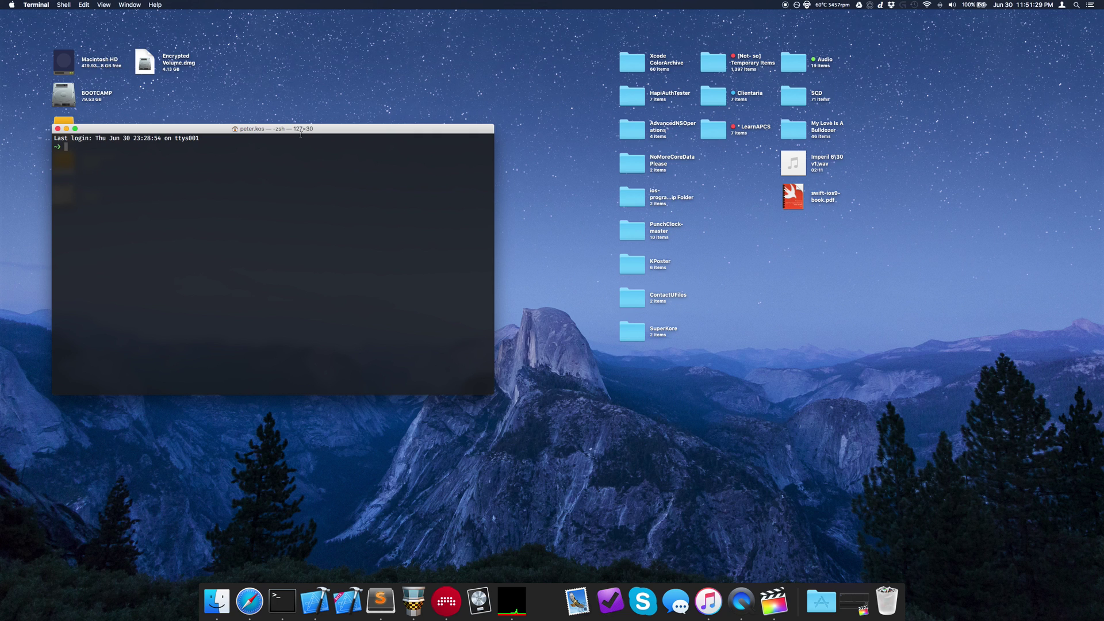
# - Snap the Terminal window into the upper-right quarter, center it on the desktop and close it
pyautogui.press('ctrl+super+Right')
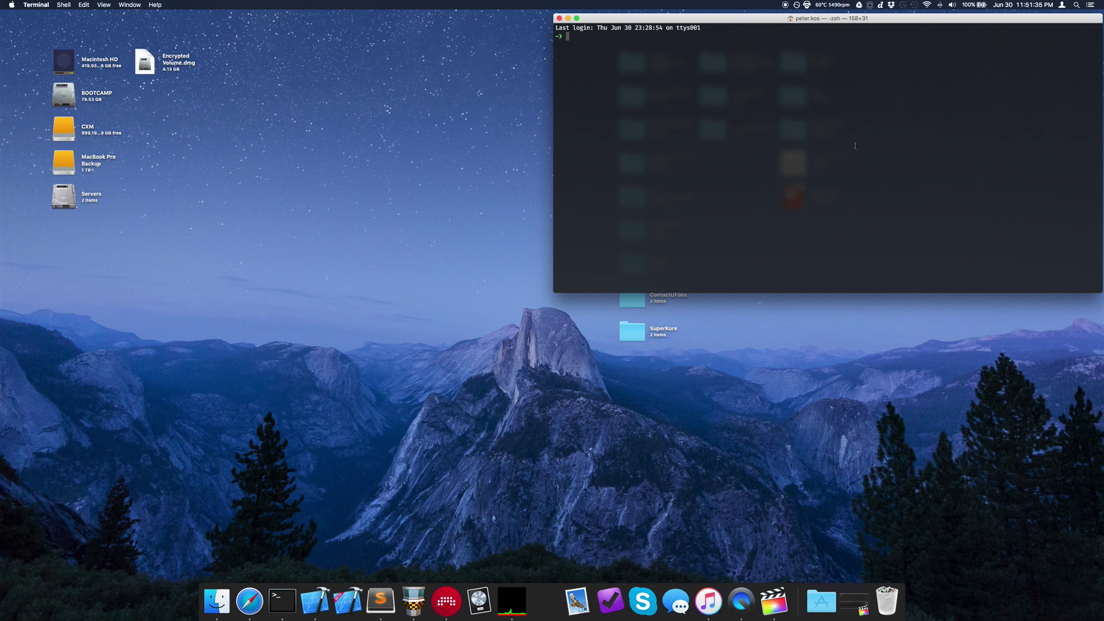
pyautogui.press('alt+super+c')
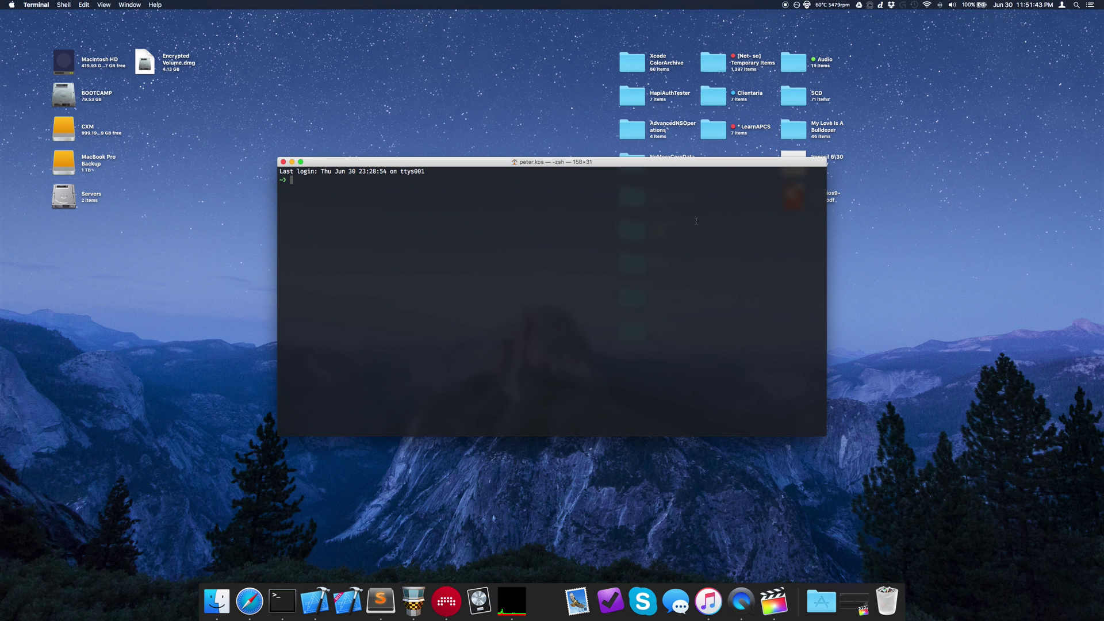
pyautogui.press('super+w')
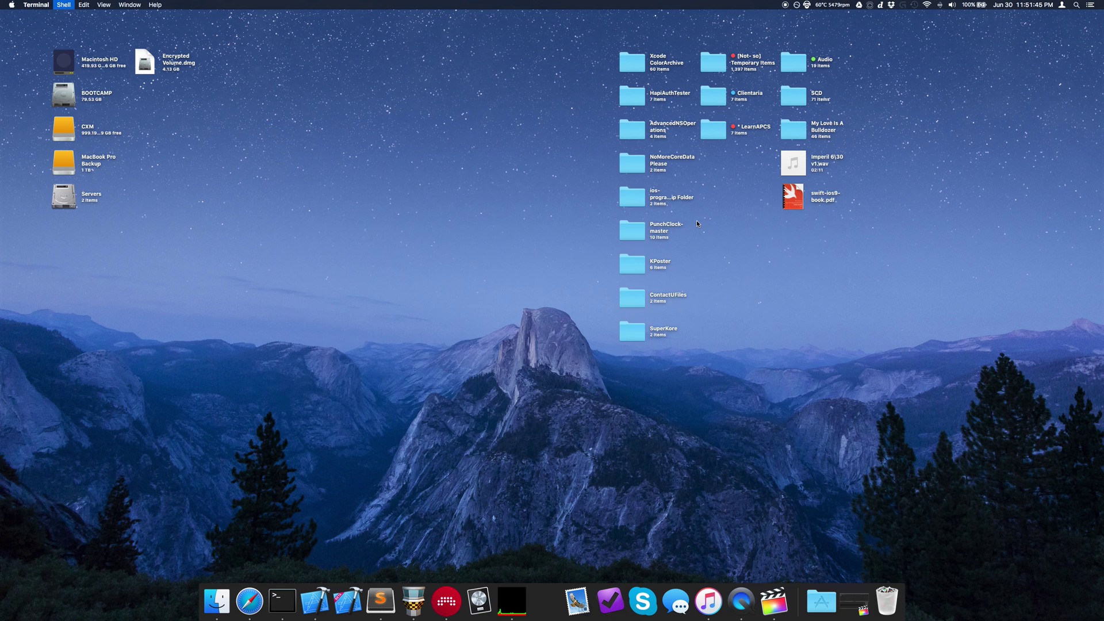
# - Switch to Finder, snap a new window into the upper-right and lower-right quarters, and close it
pyautogui.click(351, 357)
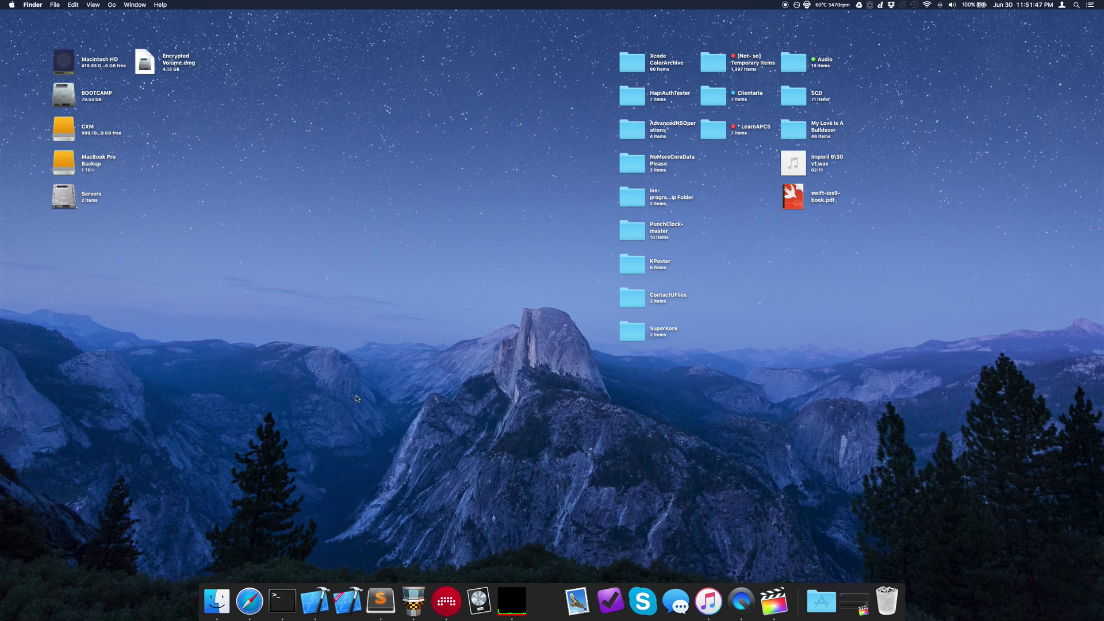
pyautogui.press('super+n')
pyautogui.press('ctrl+super+Right')
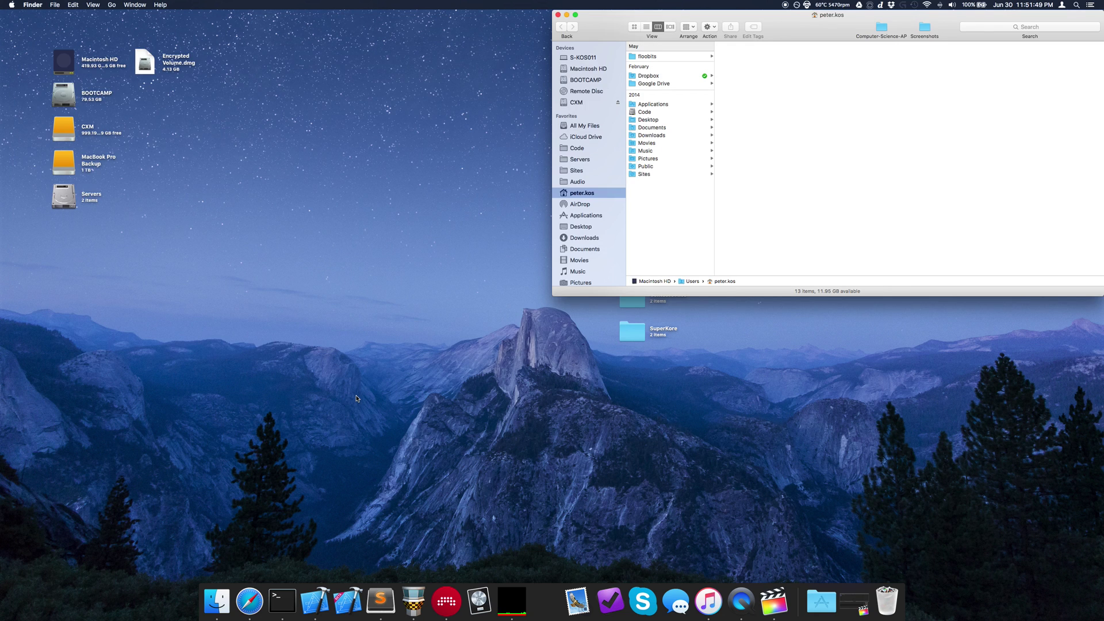
pyautogui.press('ctrl+shift+super+Right')
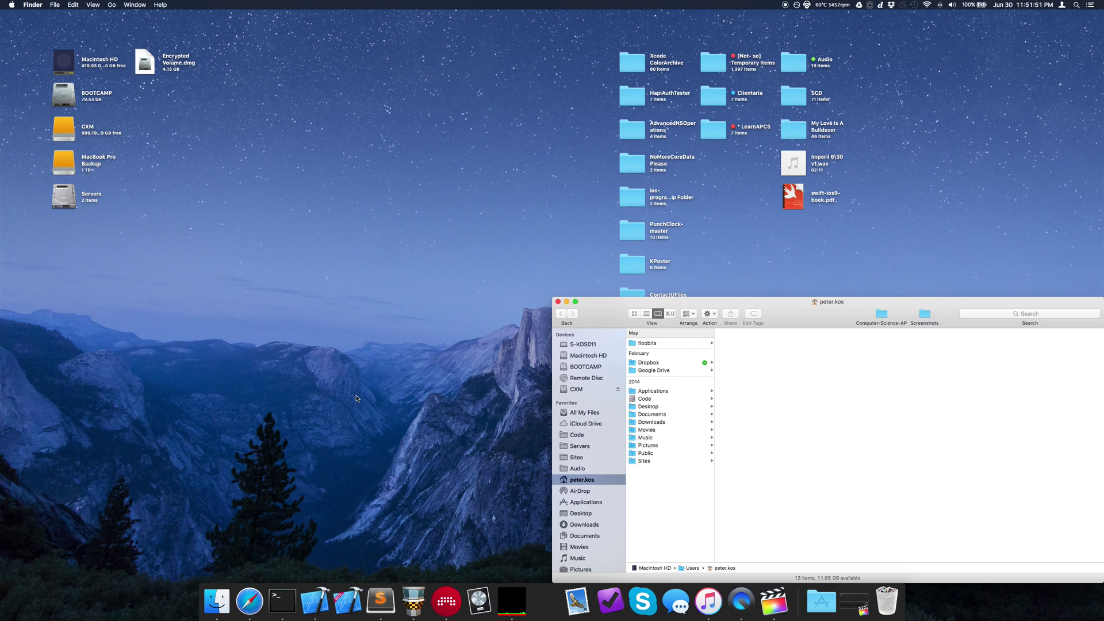
pyautogui.press('super+w')
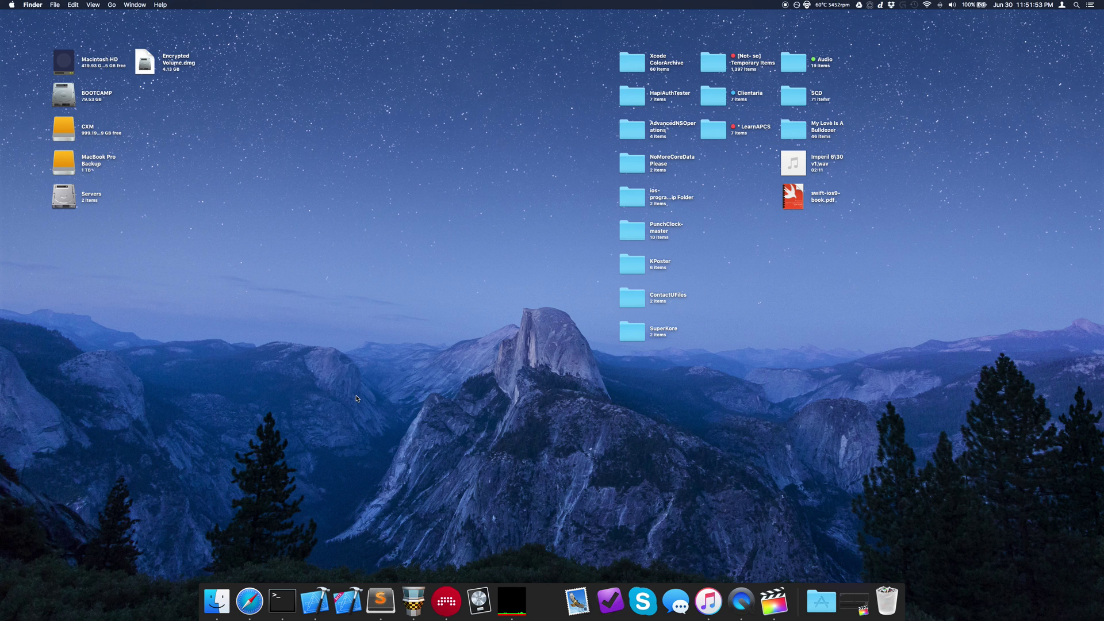
# - Open and close a Finder window, and reposition another new one by hand near the middle of the desktop
pyautogui.press('super+n')
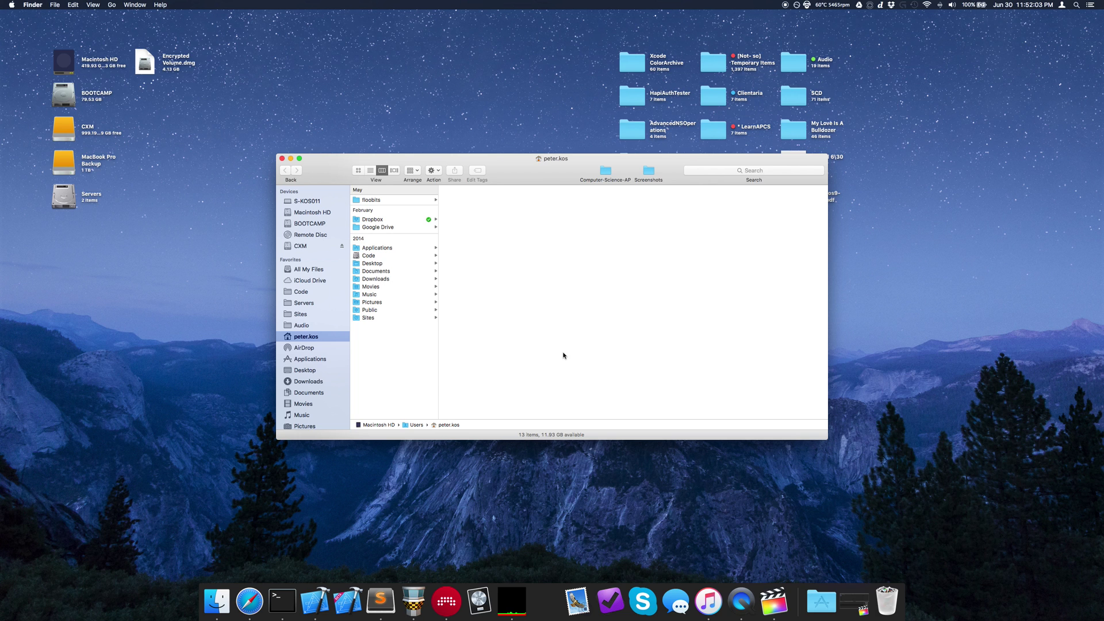
pyautogui.press('super+w')
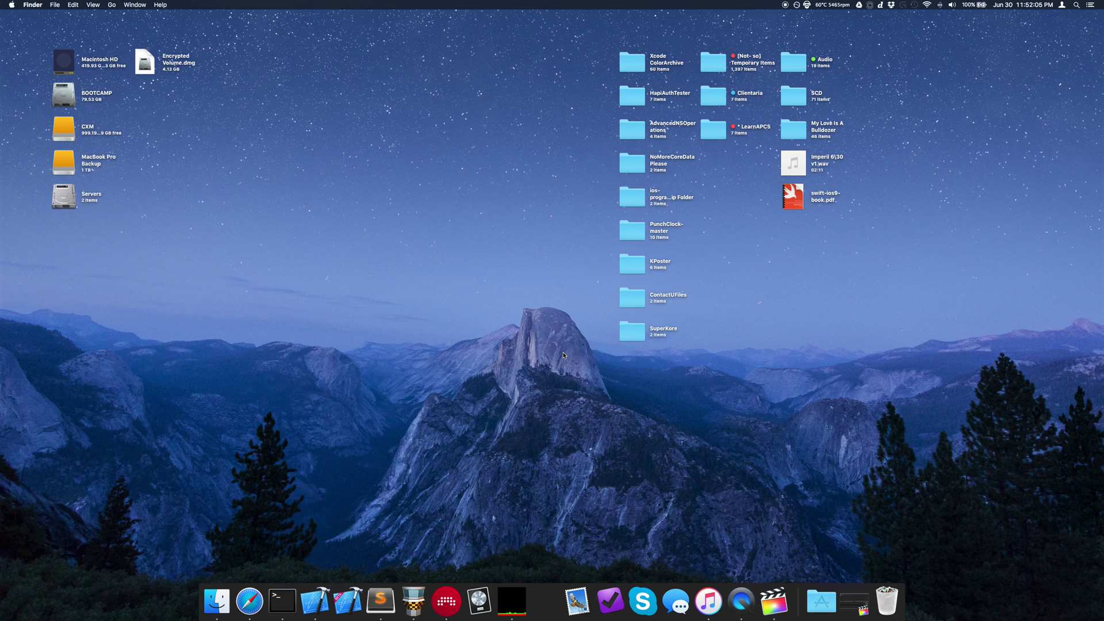
pyautogui.press('super+n')
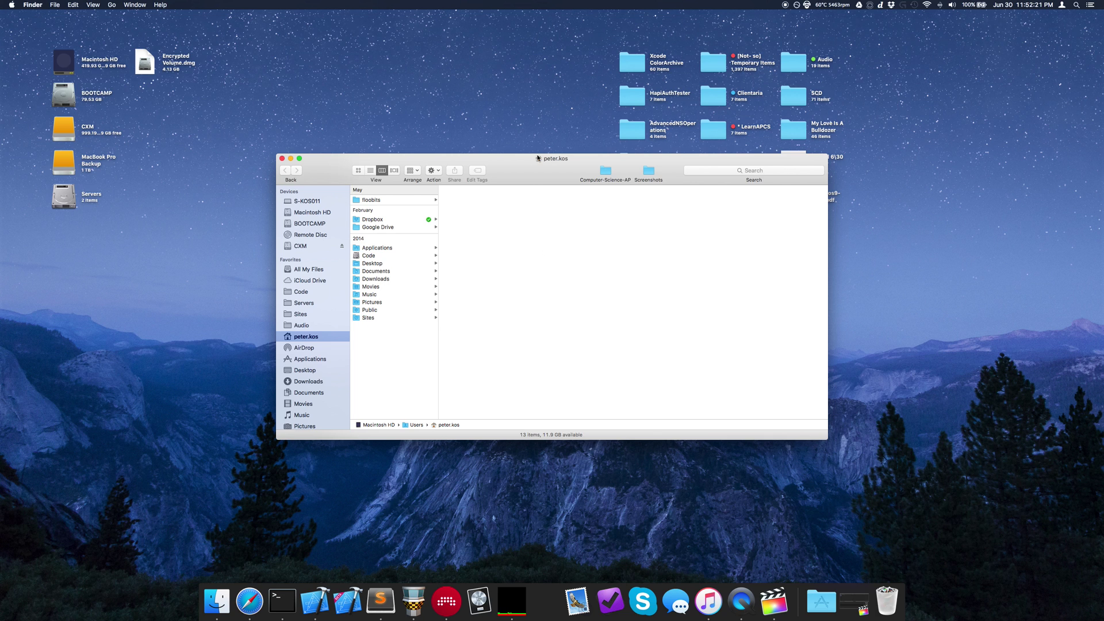
pyautogui.moveTo(538, 158); pyautogui.dragTo(517, 210)
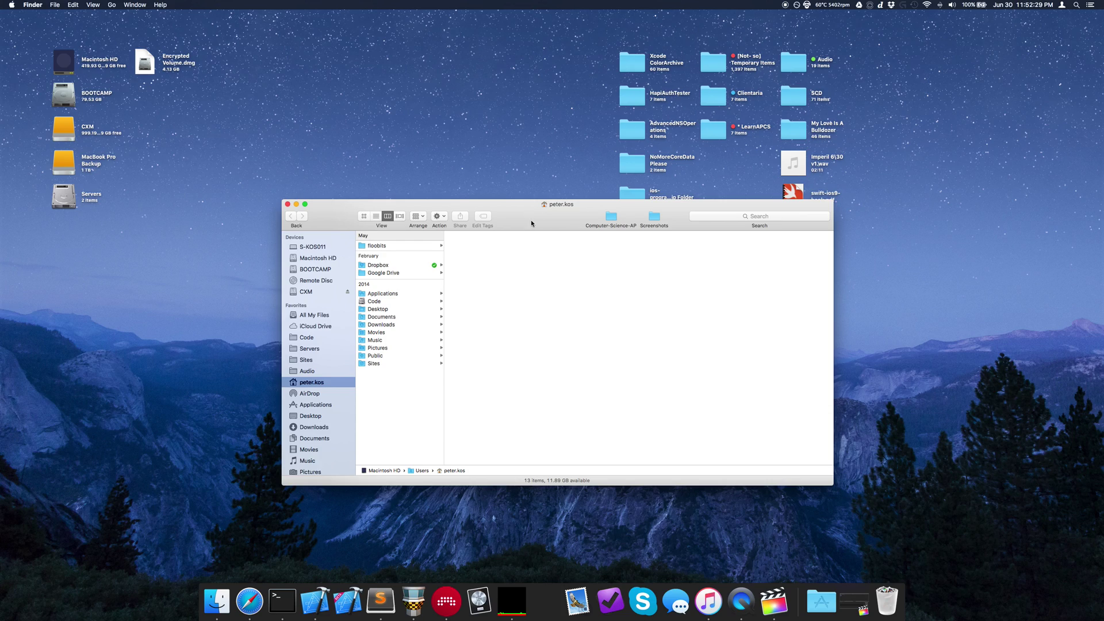
pyautogui.moveTo(531, 223); pyautogui.dragTo(517, 176)
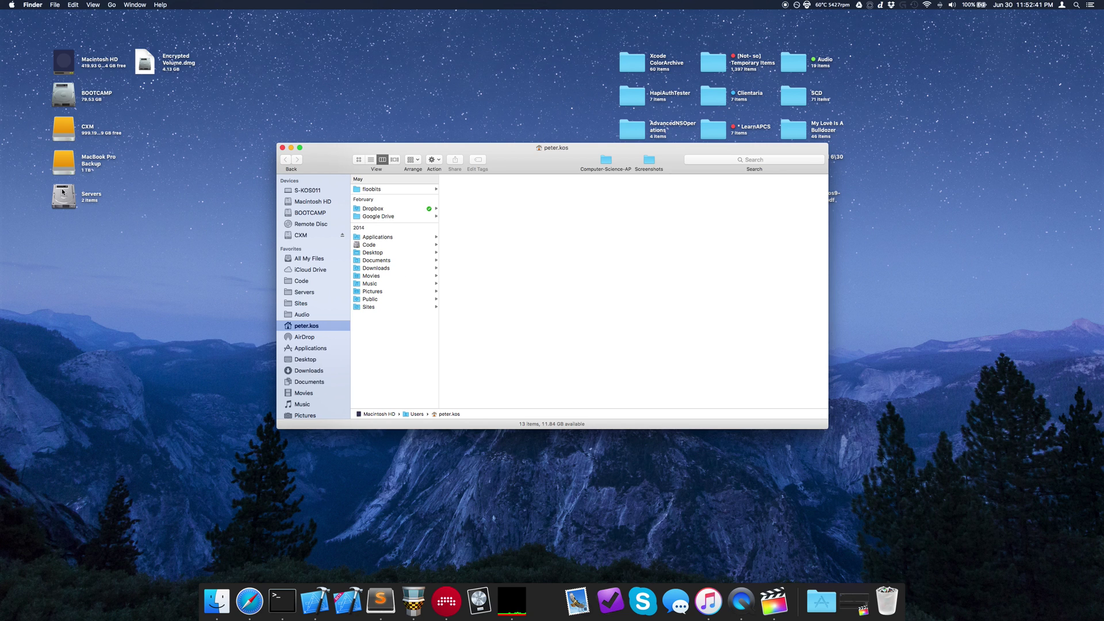
# - Move the Servers icon on the desktop down and to the right, out of its column of drives
pyautogui.moveTo(62, 192); pyautogui.dragTo(141, 260)
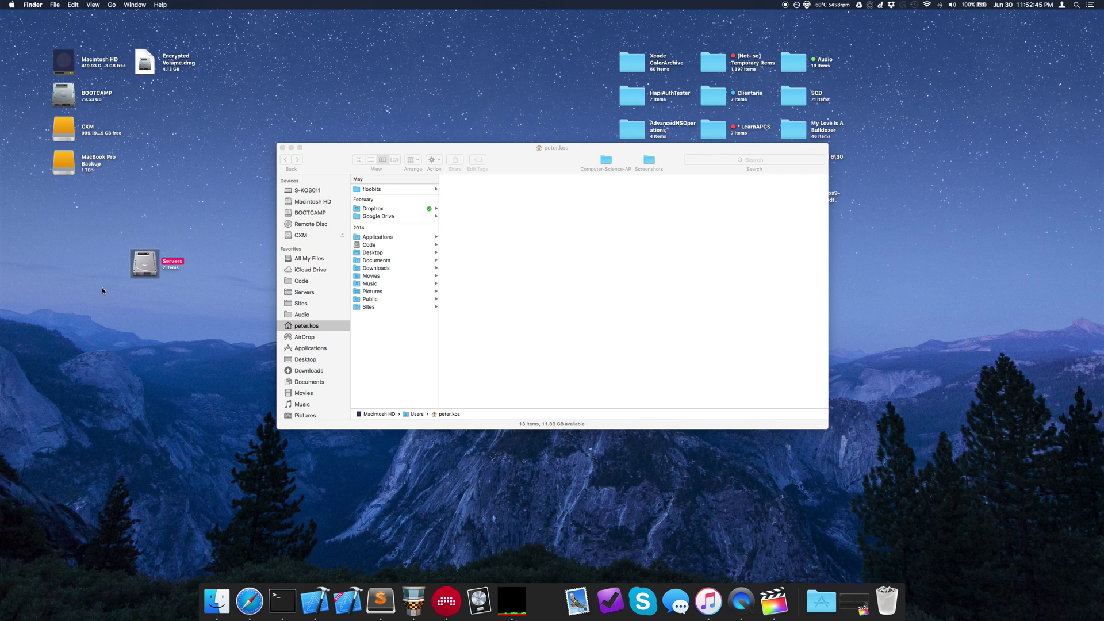